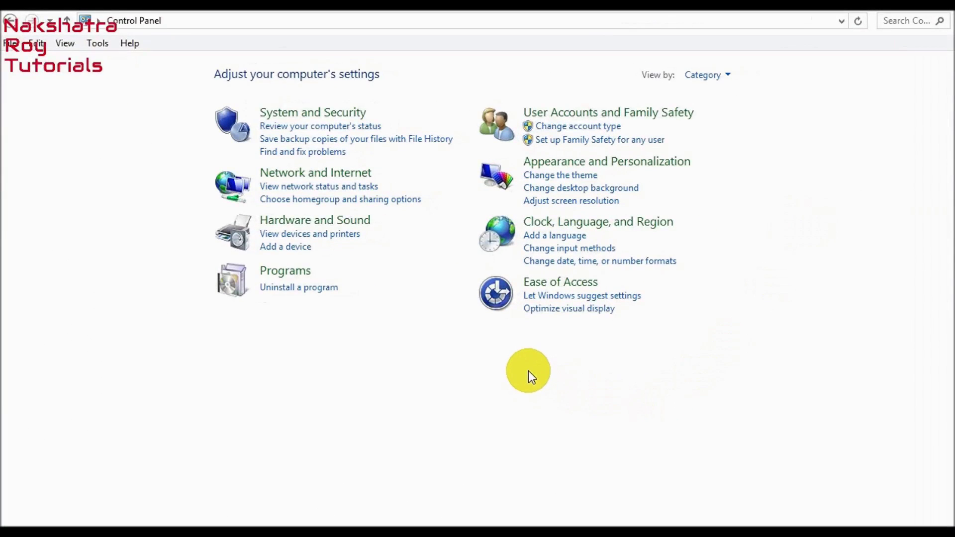
Bring up the Windows Control Panel home page in Category view
{"action": "left_click", "coordinate": [397, 383]}
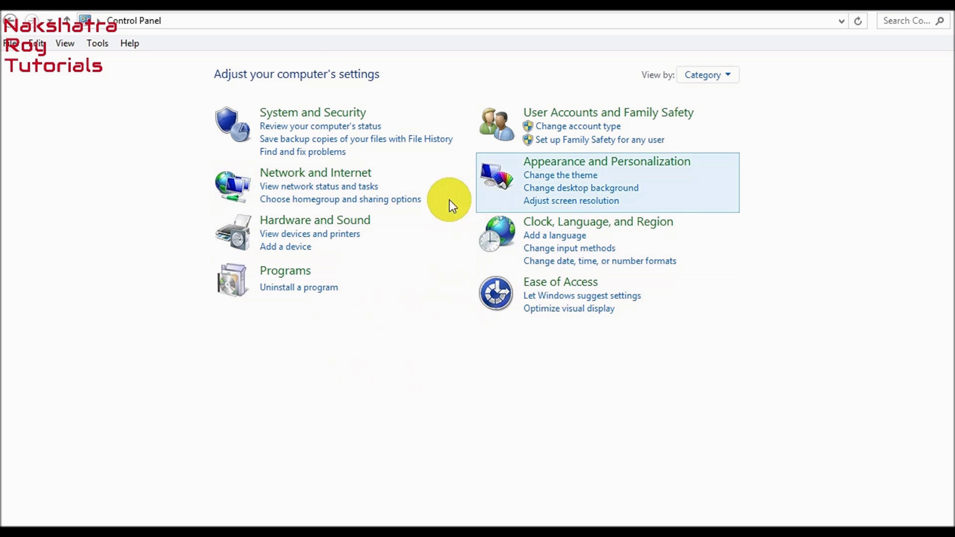
{"action": "left_click", "coordinate": [392, 477]}
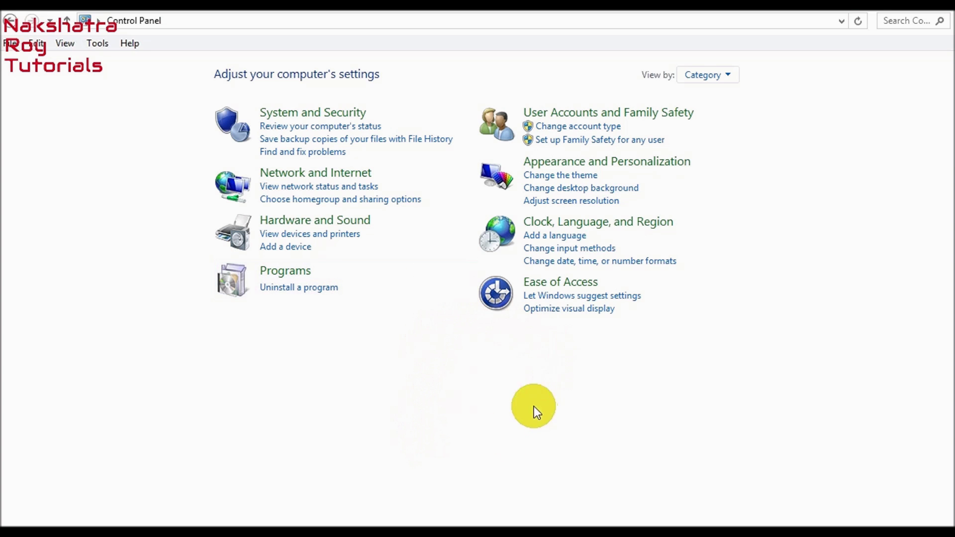
Go to System and Security > System, showing Windows 8.1 Pro and 4.00 GB RAM
{"action": "left_click", "coordinate": [318, 114]}
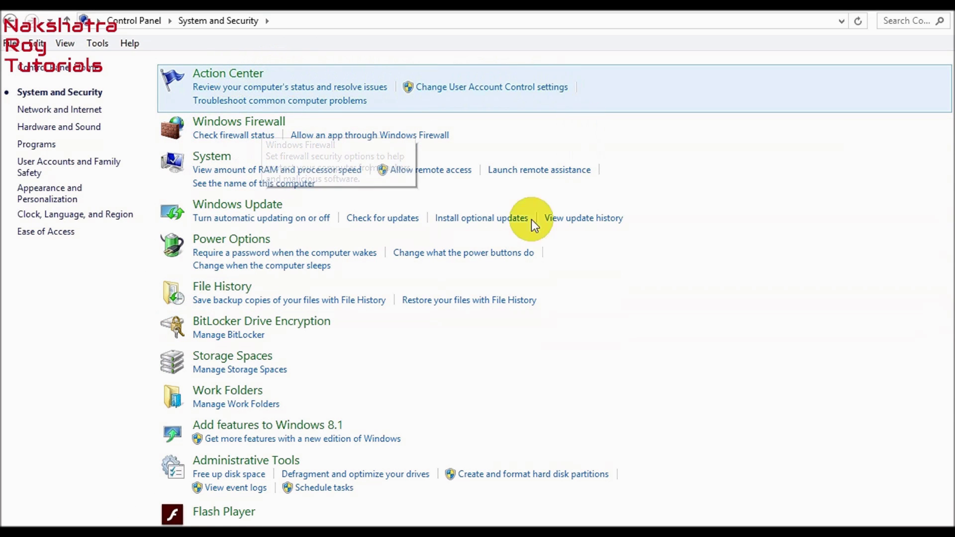
{"action": "left_click", "coordinate": [214, 157]}
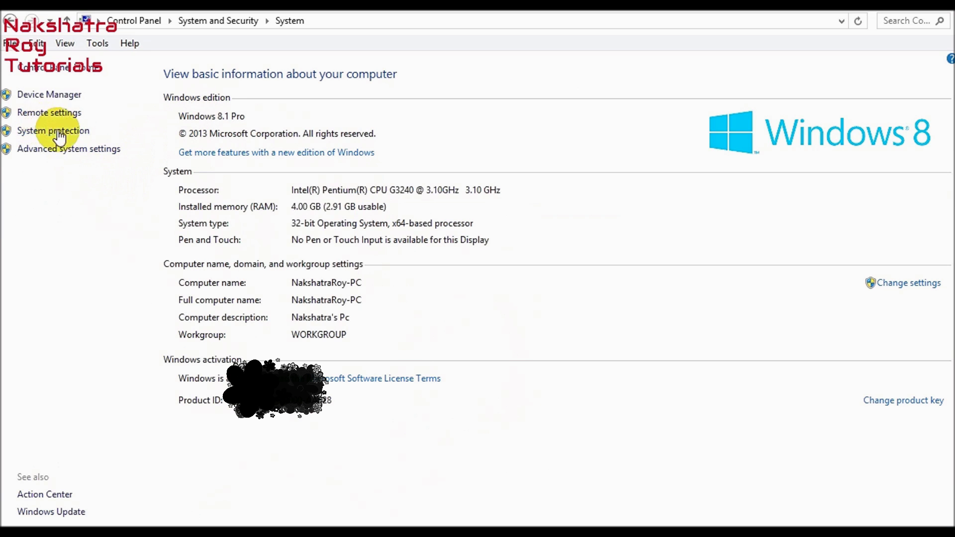
{"action": "left_click", "coordinate": [49, 95]}
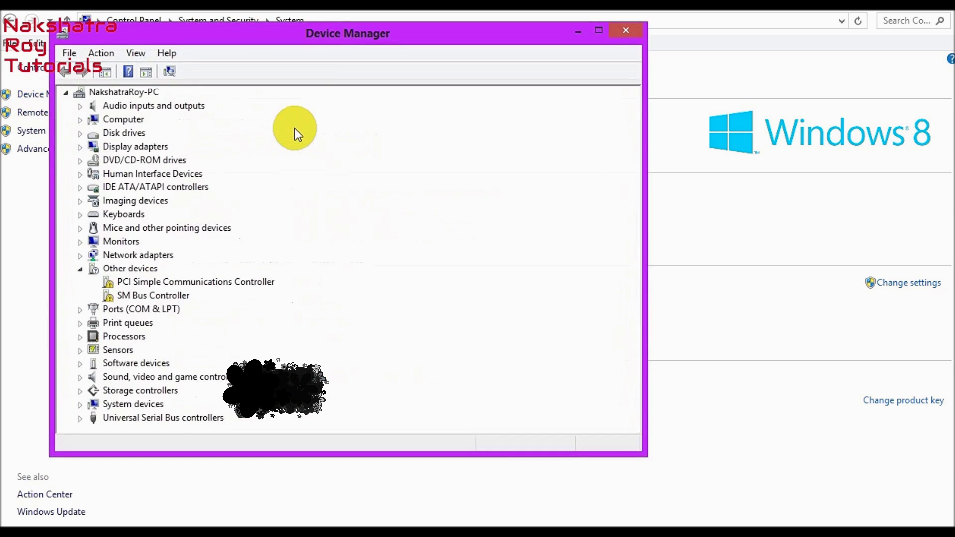
{"action": "left_click_drag", "start_coordinate": [390, 47], "coordinate": [492, 71]}
{"action": "left_click", "coordinate": [705, 52]}
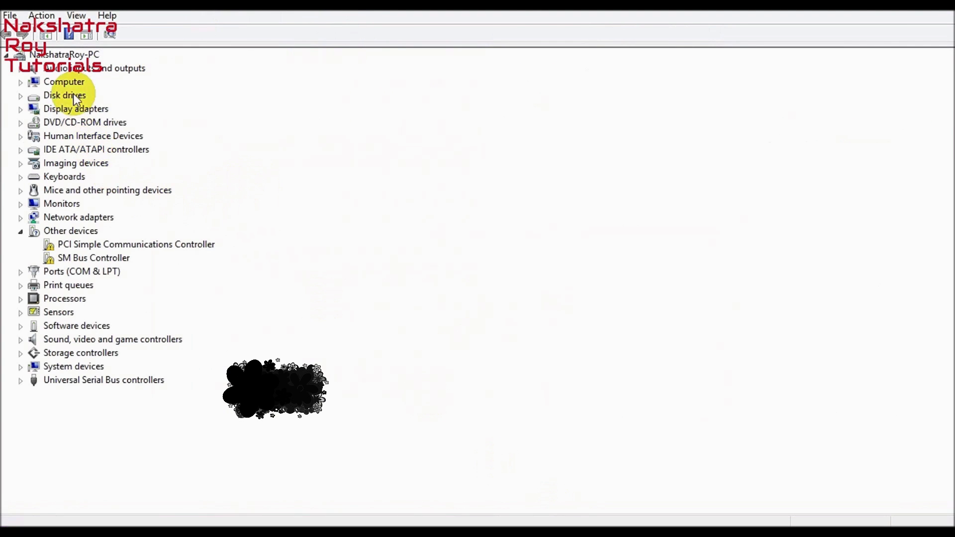
{"action": "scroll", "coordinate": [8, 64], "scroll_direction": "down", "scroll_amount": 1}
{"action": "scroll", "coordinate": [9, 65], "scroll_direction": "up", "scroll_amount": 1}
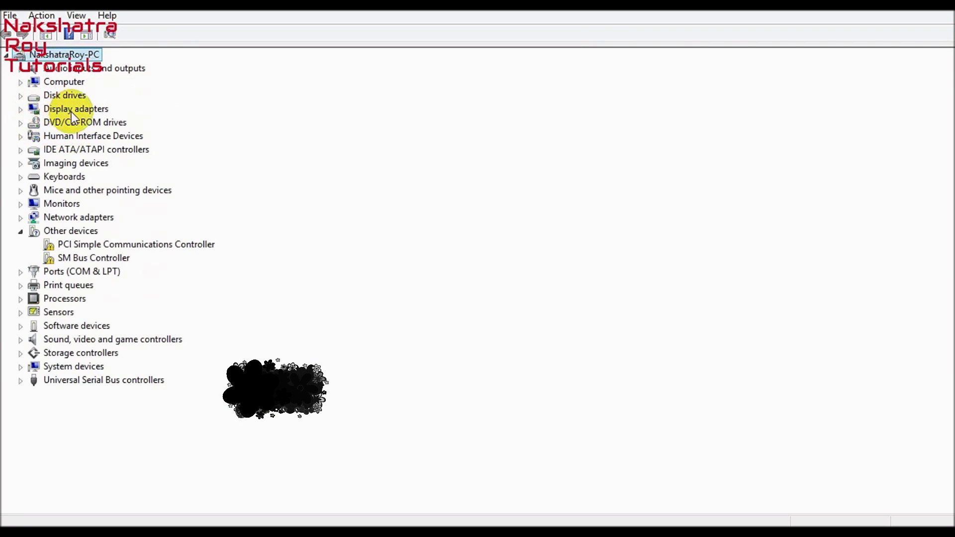
{"action": "left_click", "coordinate": [20, 109]}
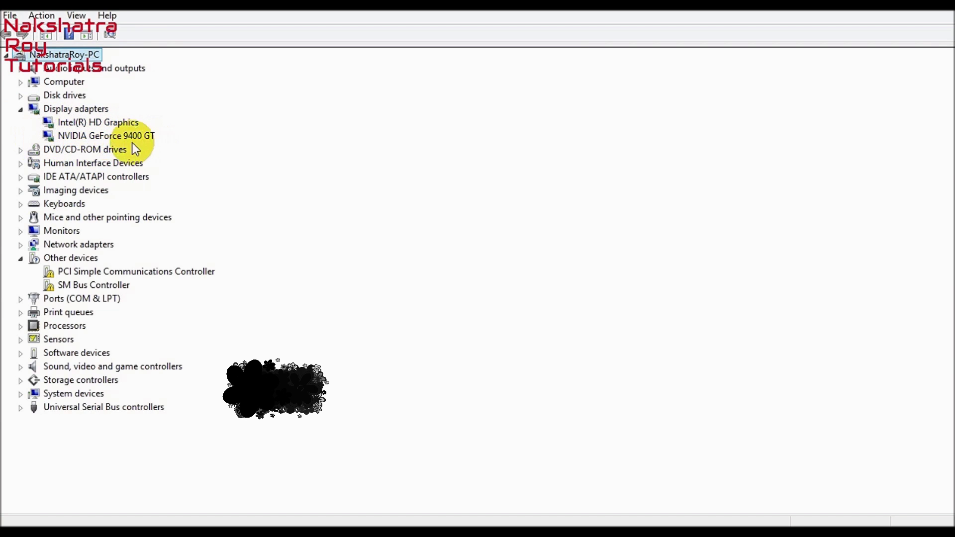
{"action": "left_click", "coordinate": [20, 109]}
{"action": "left_click", "coordinate": [21, 109]}
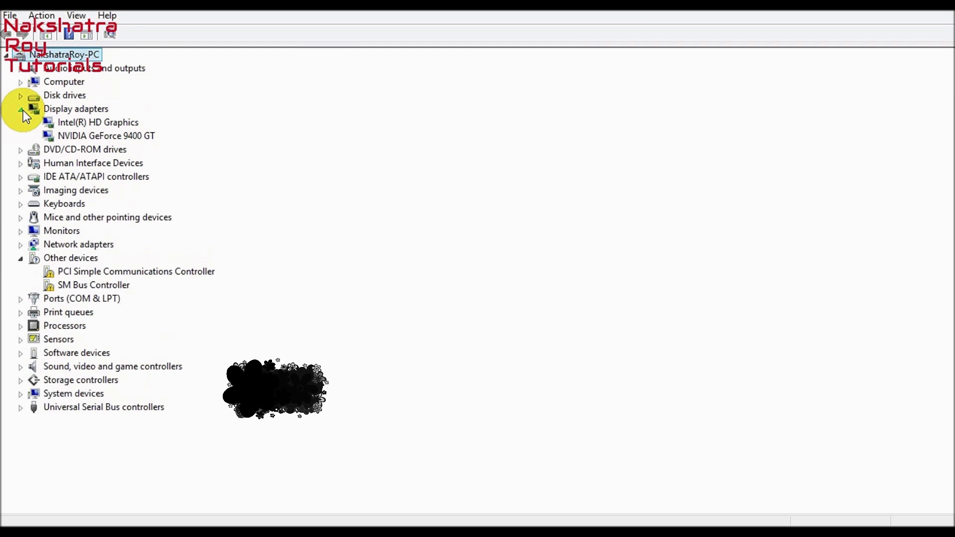
{"action": "left_click", "coordinate": [20, 109]}
{"action": "mouse_move", "coordinate": [620, 522]}
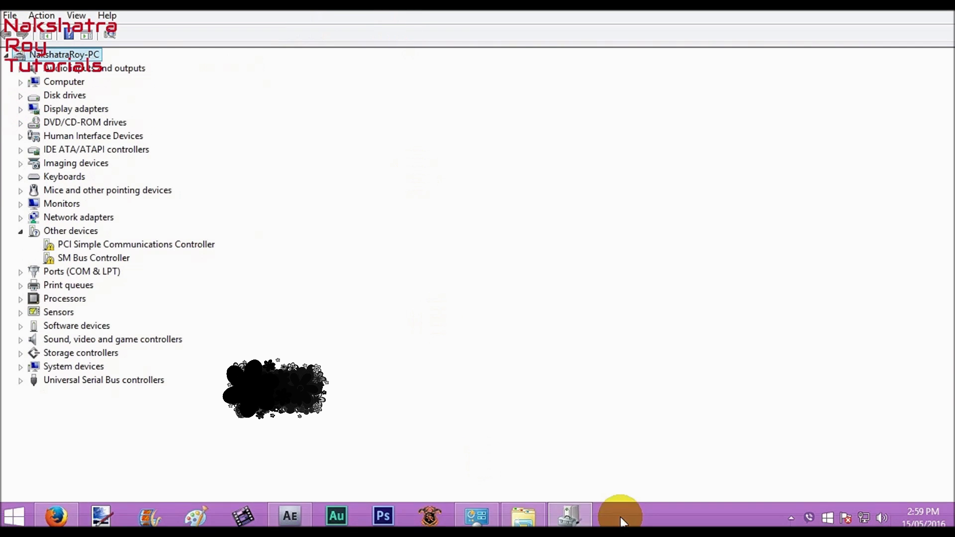
{"action": "right_click", "coordinate": [572, 514]}
Close the device list and reach Performance Options via Advanced system settings
{"action": "left_click", "coordinate": [560, 479]}
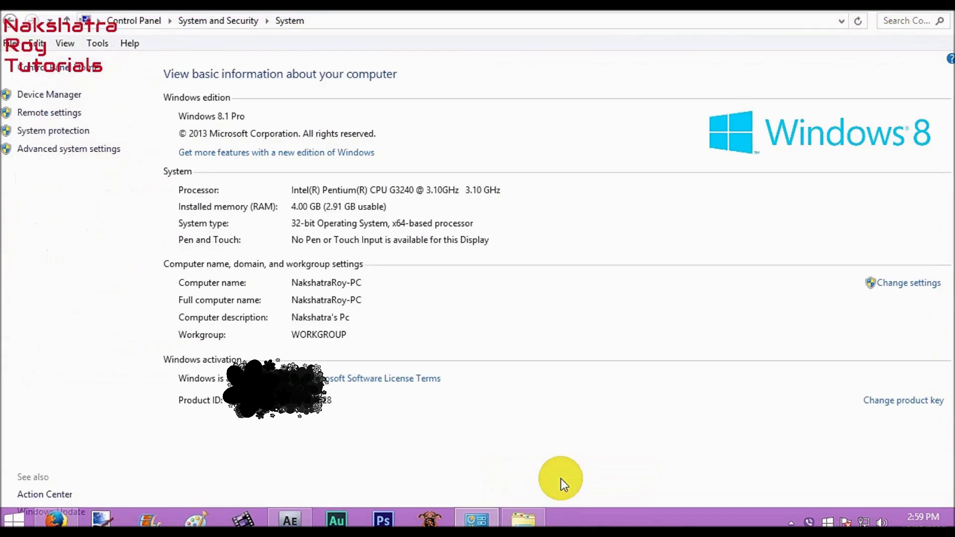
{"action": "left_click", "coordinate": [66, 149]}
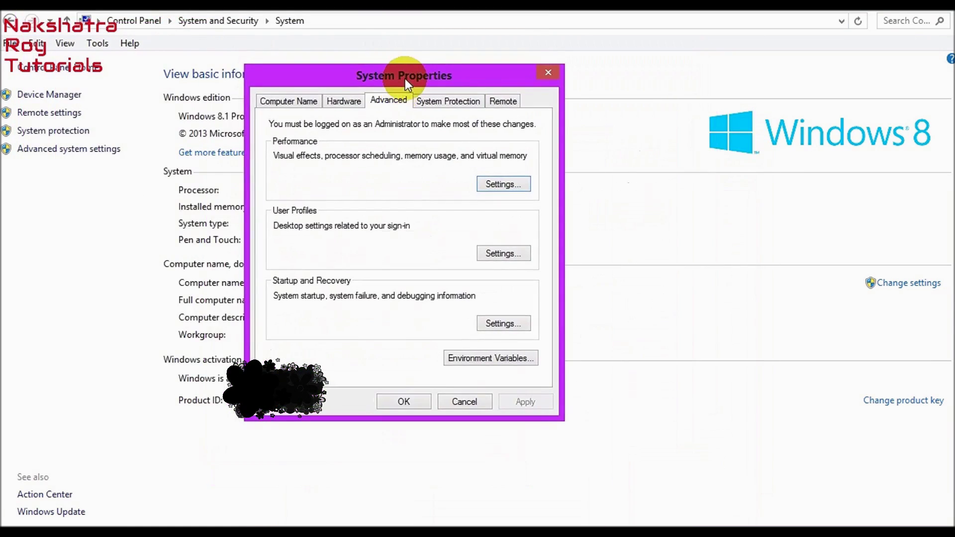
{"action": "left_click_drag", "start_coordinate": [405, 78], "coordinate": [423, 54]}
{"action": "left_click", "coordinate": [428, 194]}
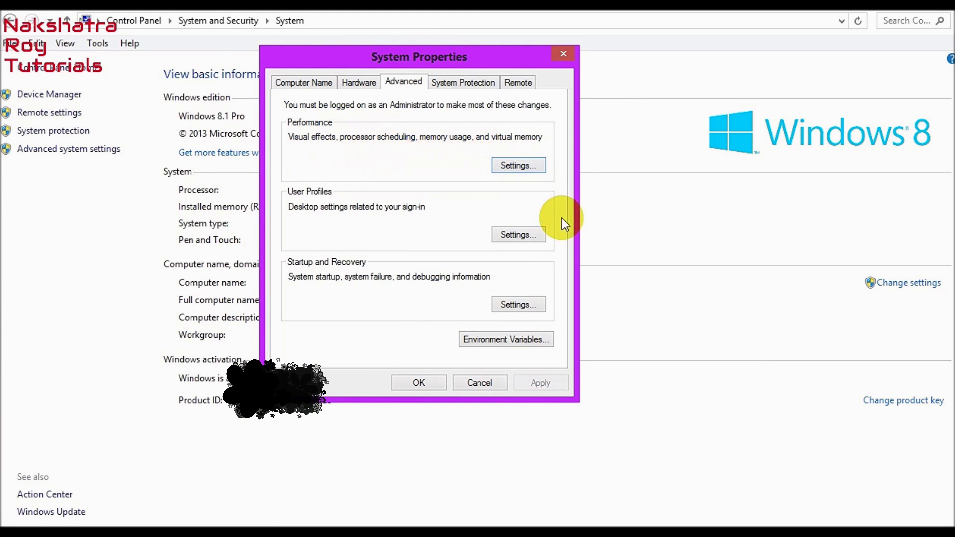
{"action": "left_click", "coordinate": [510, 166]}
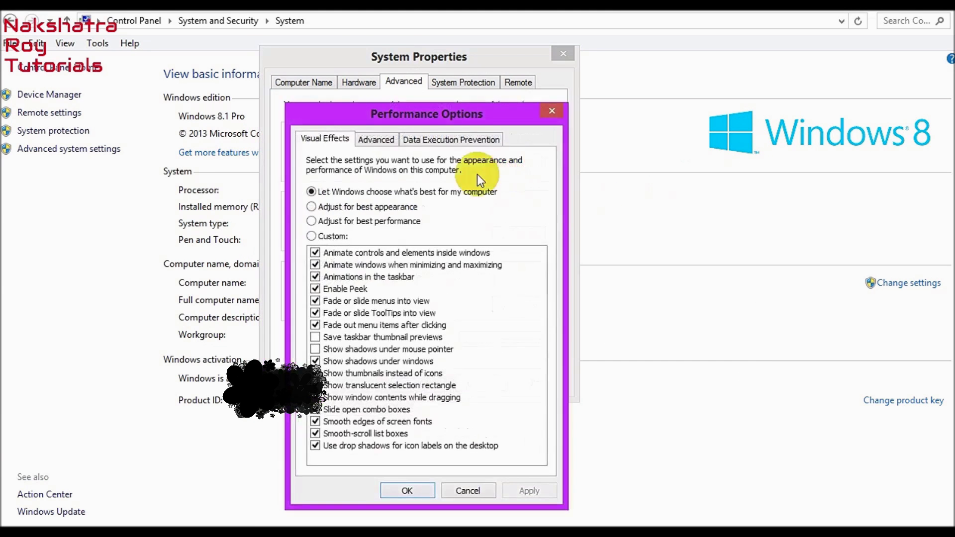
{"action": "left_click_drag", "start_coordinate": [456, 113], "coordinate": [443, 62]}
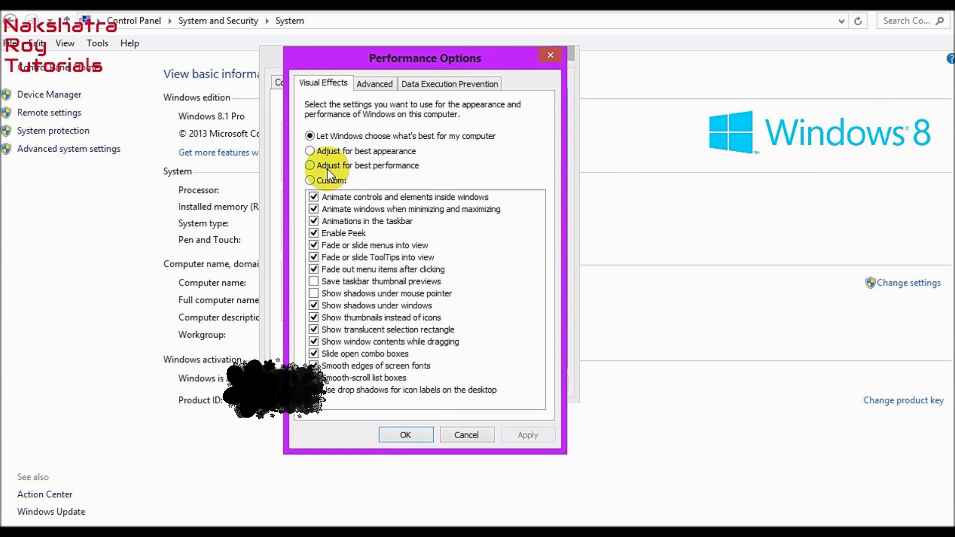
Try the visual-effect presets, then apply Adjust for best performance with all effects off
{"action": "left_click", "coordinate": [407, 168]}
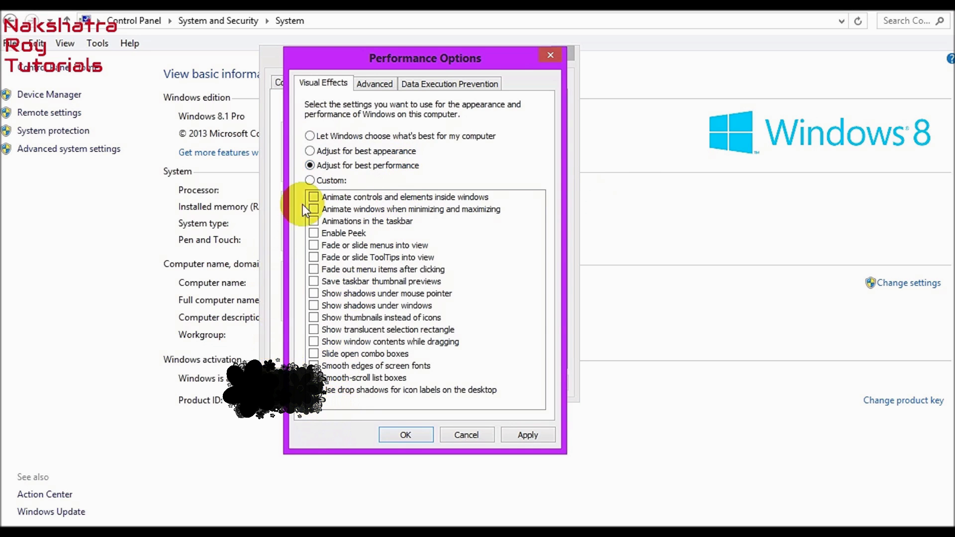
{"action": "left_click", "coordinate": [324, 153]}
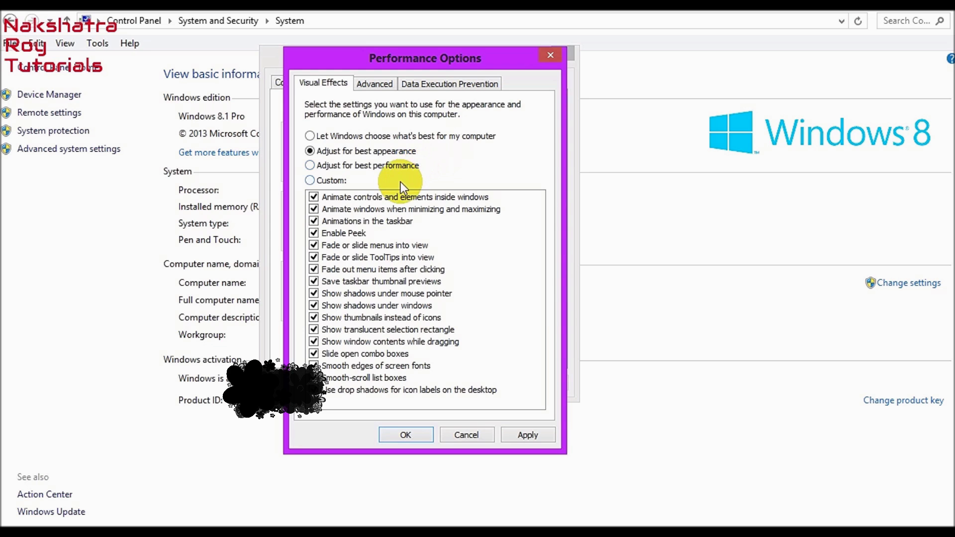
{"action": "left_click", "coordinate": [350, 138]}
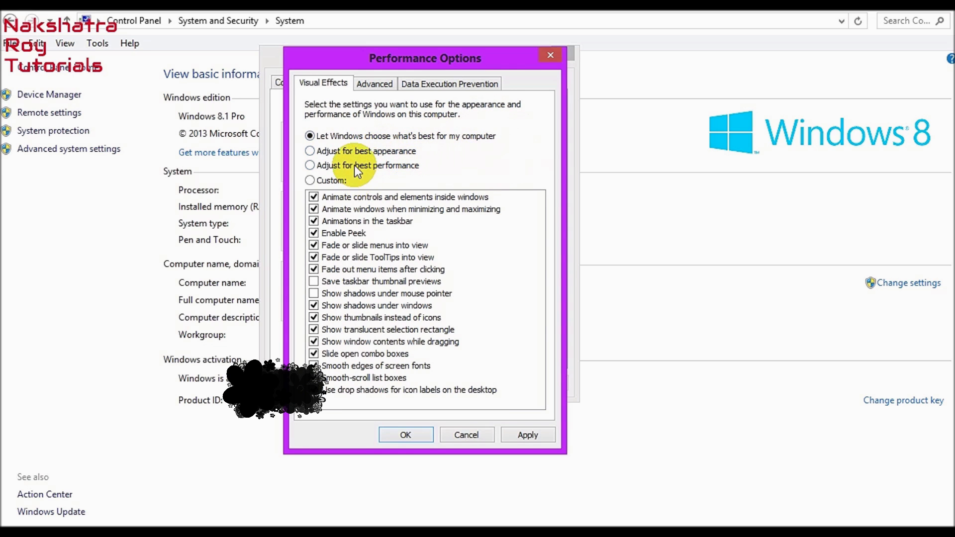
{"action": "left_click", "coordinate": [348, 150]}
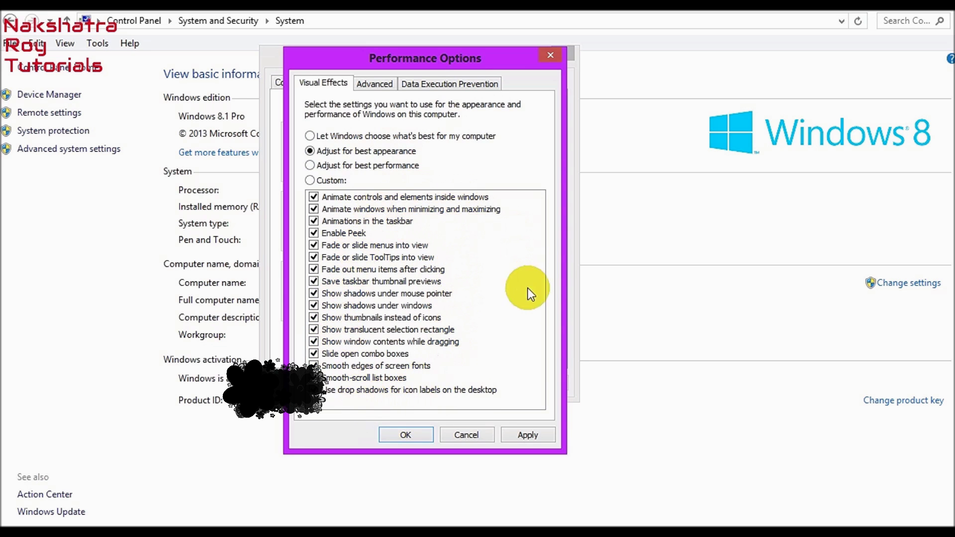
{"action": "mouse_move", "coordinate": [413, 55]}
{"action": "left_mouse_down"}
{"action": "mouse_move", "coordinate": [449, 21]}
{"action": "mouse_move", "coordinate": [419, 63]}
{"action": "left_mouse_up"}
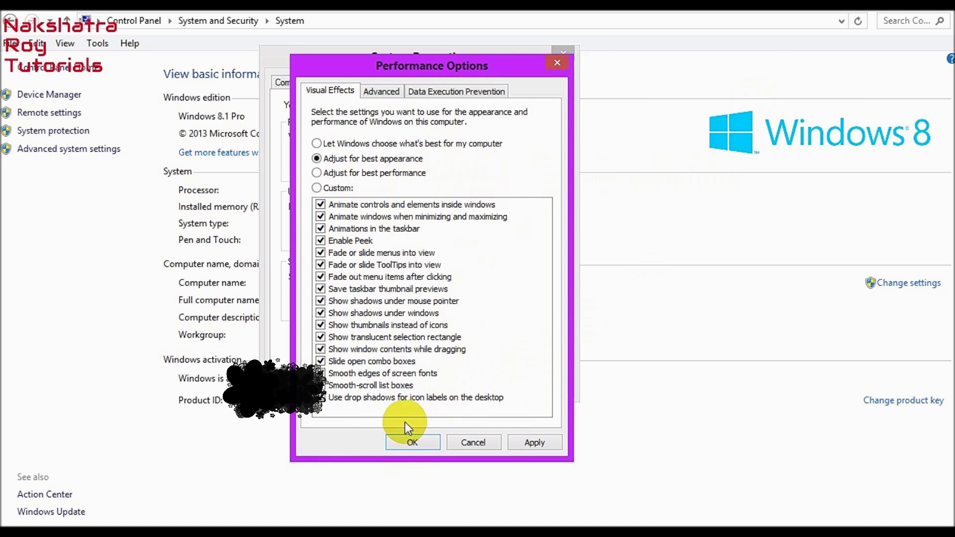
{"action": "left_click", "coordinate": [363, 172]}
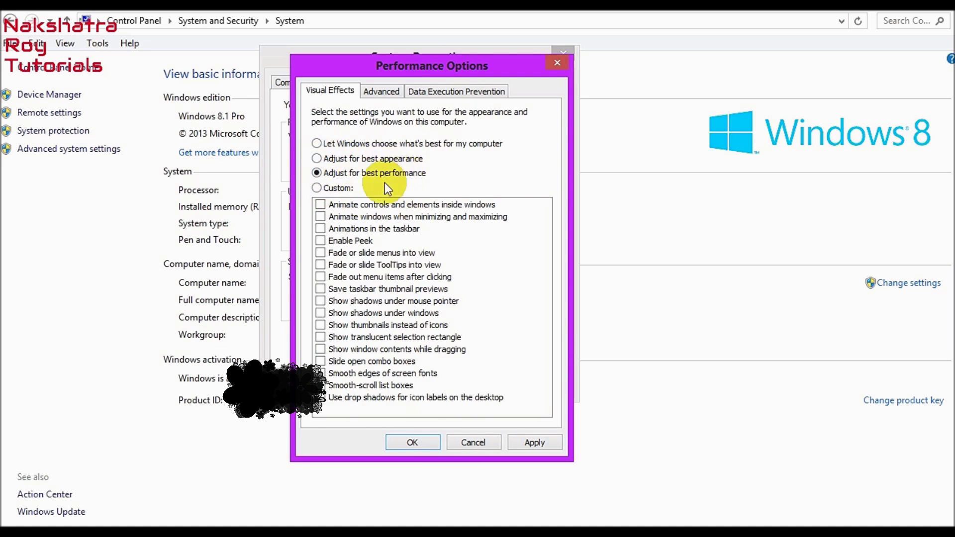
{"action": "left_click", "coordinate": [522, 441]}
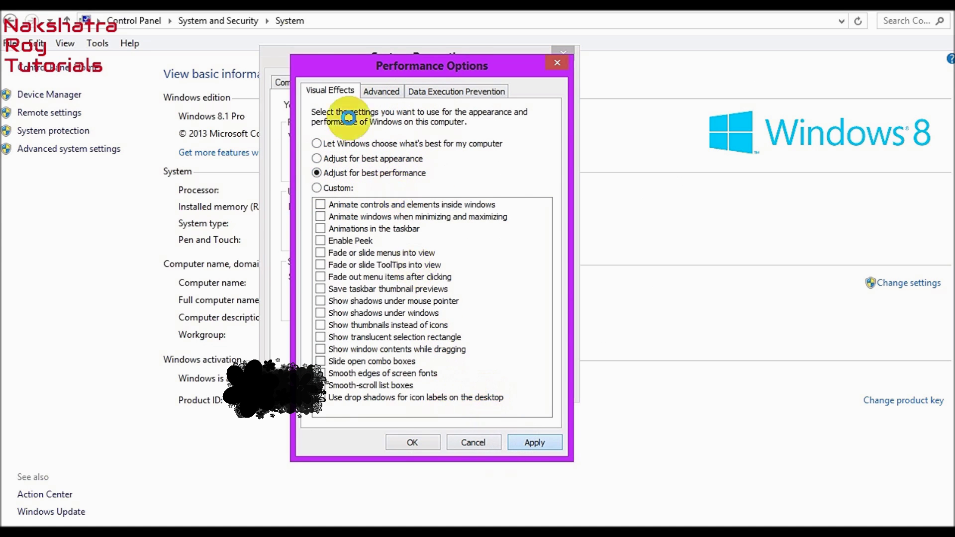
{"action": "left_click", "coordinate": [361, 85]}
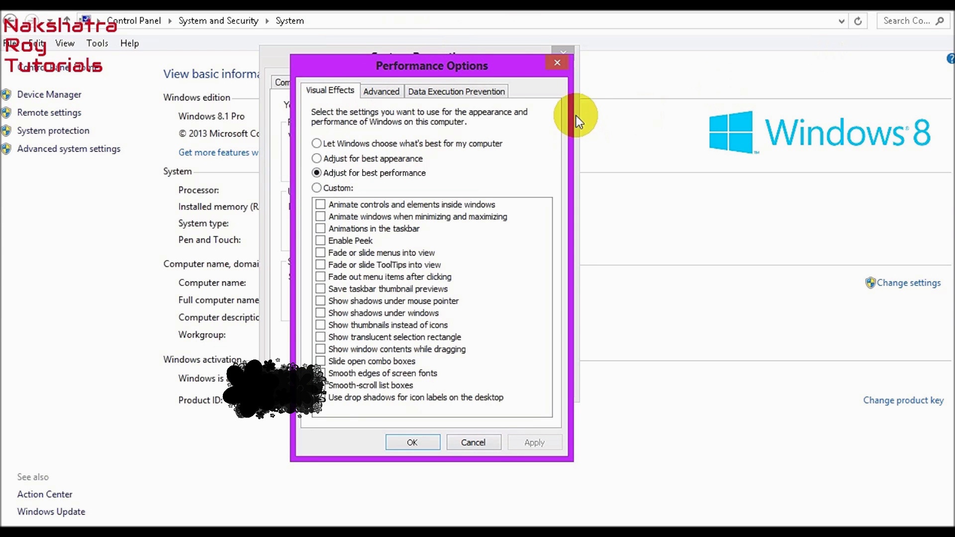
{"action": "left_click_drag", "start_coordinate": [474, 63], "coordinate": [681, 93]}
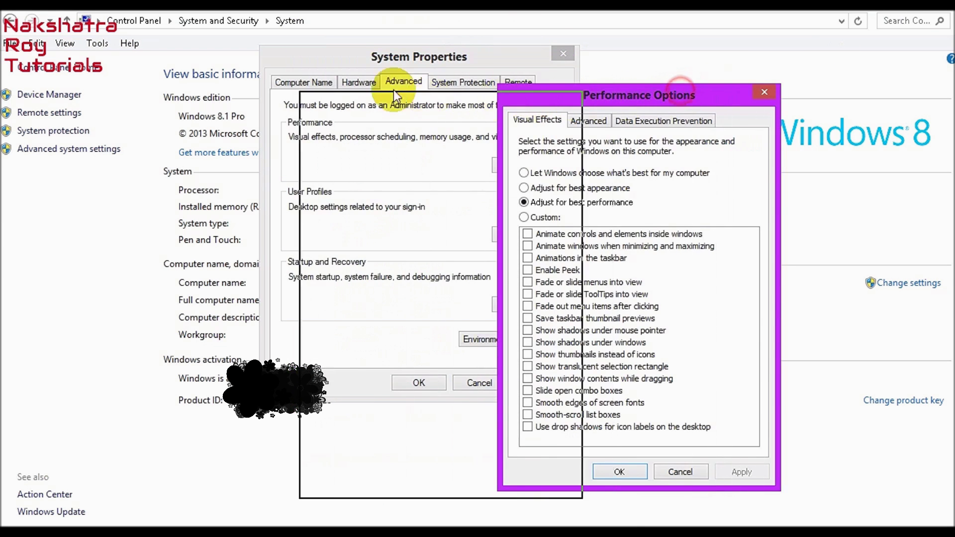
{"action": "left_click_drag", "start_coordinate": [402, 79], "coordinate": [462, 76]}
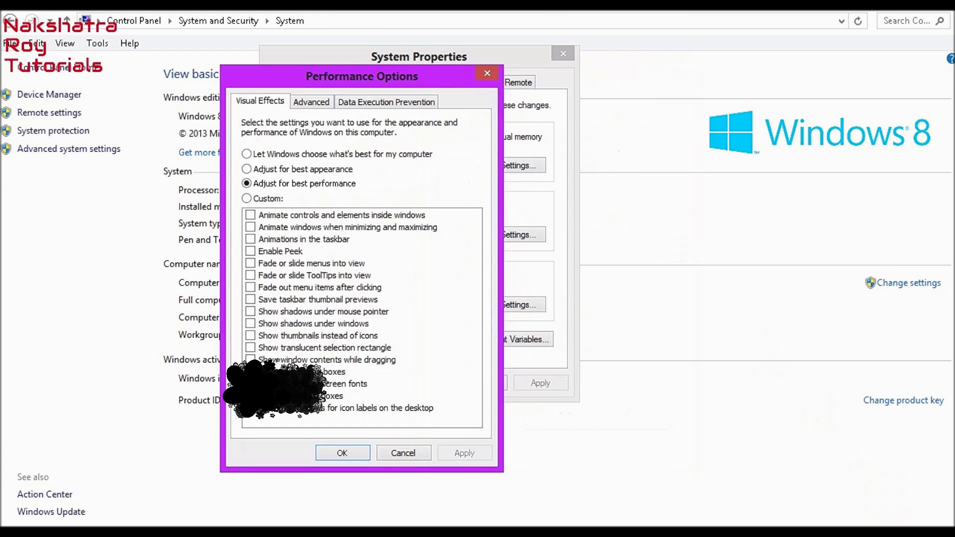
{"action": "mouse_move", "coordinate": [886, 523]}
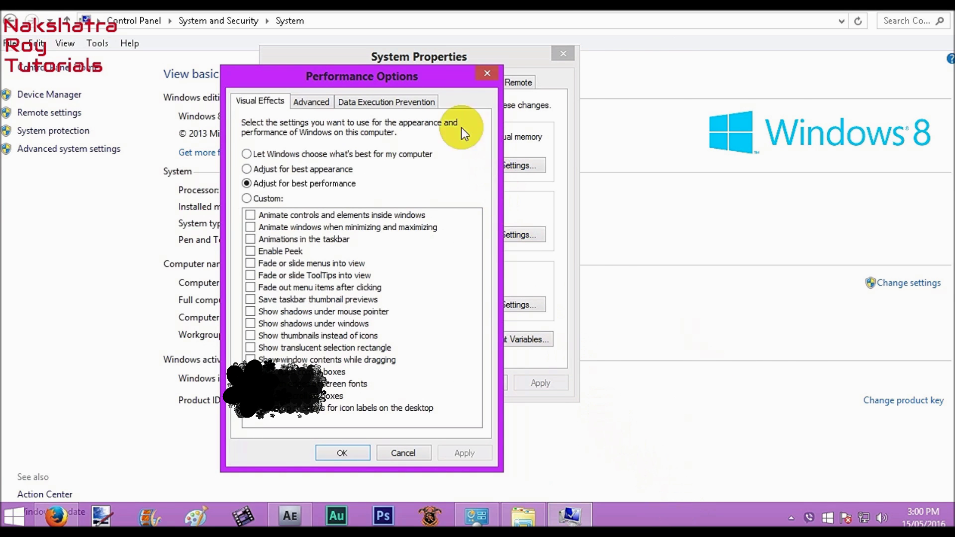
{"action": "left_click_drag", "start_coordinate": [413, 76], "coordinate": [697, 70]}
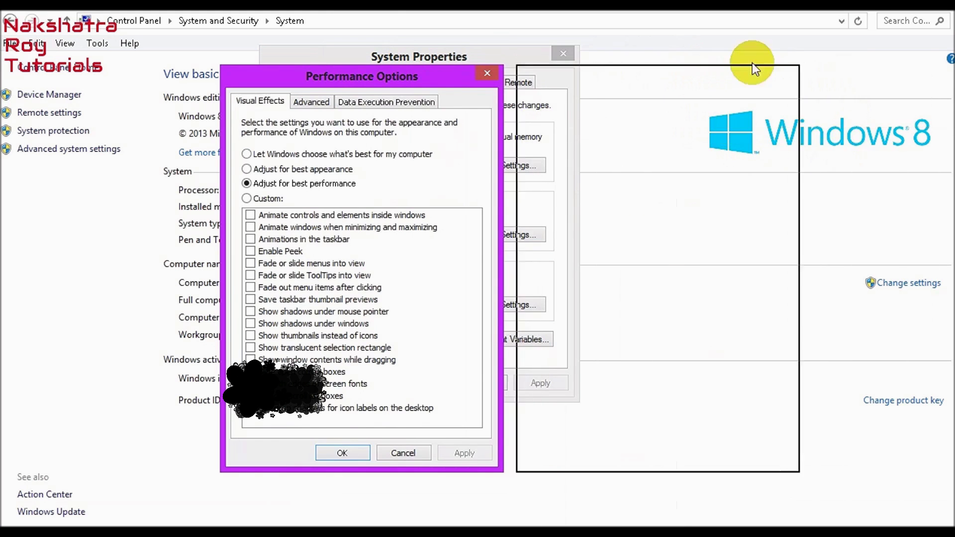
{"action": "left_click_drag", "start_coordinate": [752, 63], "coordinate": [587, 62]}
{"action": "left_click", "coordinate": [513, 56]}
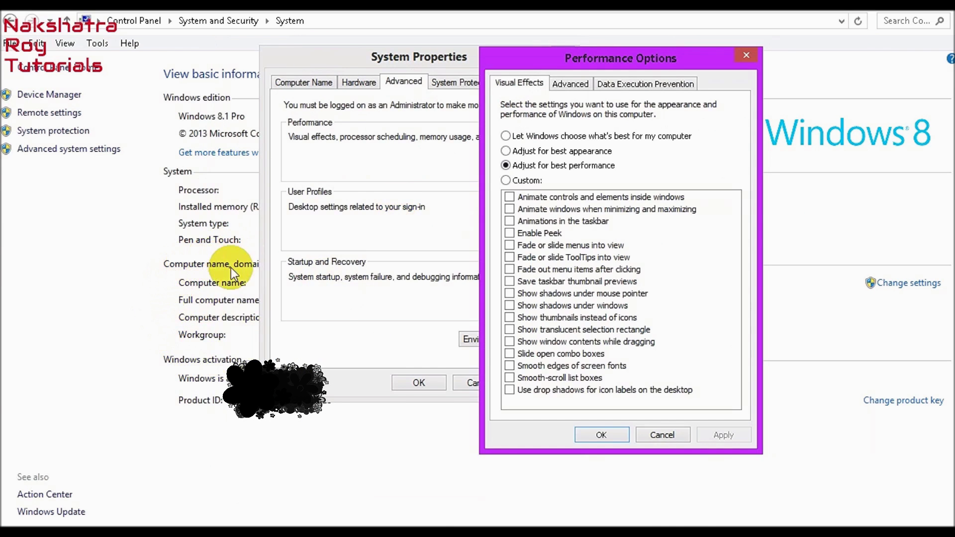
Switch visual effects to 'Let Windows choose what's best for my computer', apply and confirm
{"action": "left_click", "coordinate": [521, 152]}
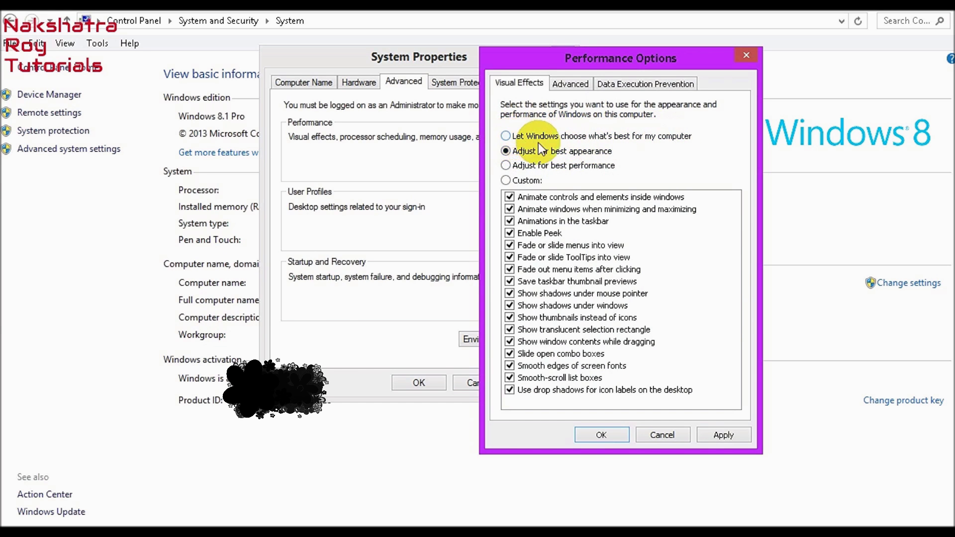
{"action": "left_click", "coordinate": [506, 136]}
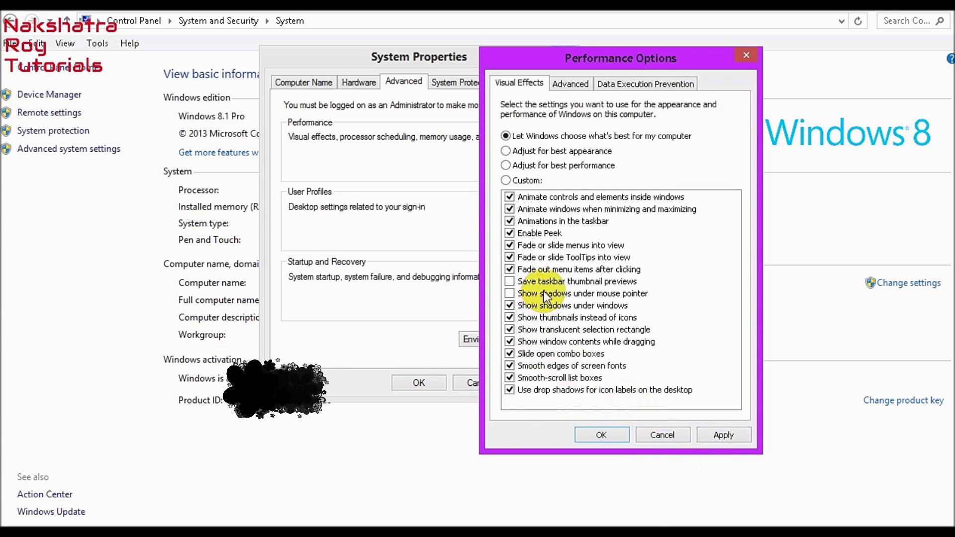
{"action": "left_click", "coordinate": [724, 436]}
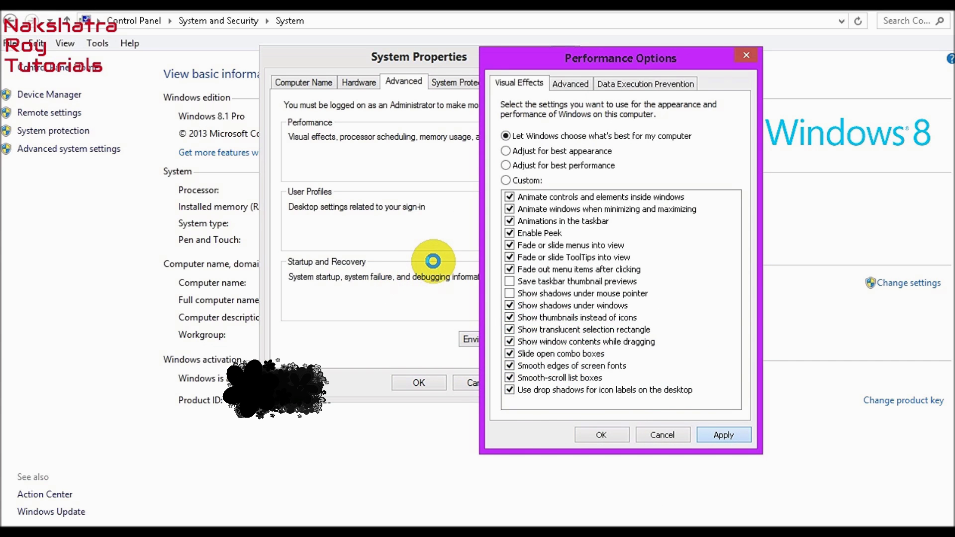
{"action": "left_click", "coordinate": [600, 435]}
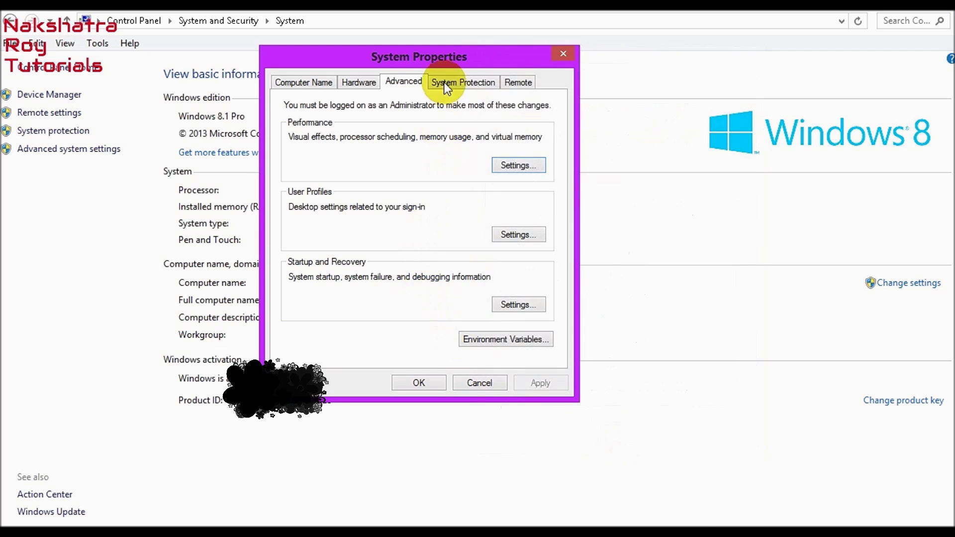
Close System Properties, then reopen it on the Computer Name tab
{"action": "left_click_drag", "start_coordinate": [437, 64], "coordinate": [467, 22]}
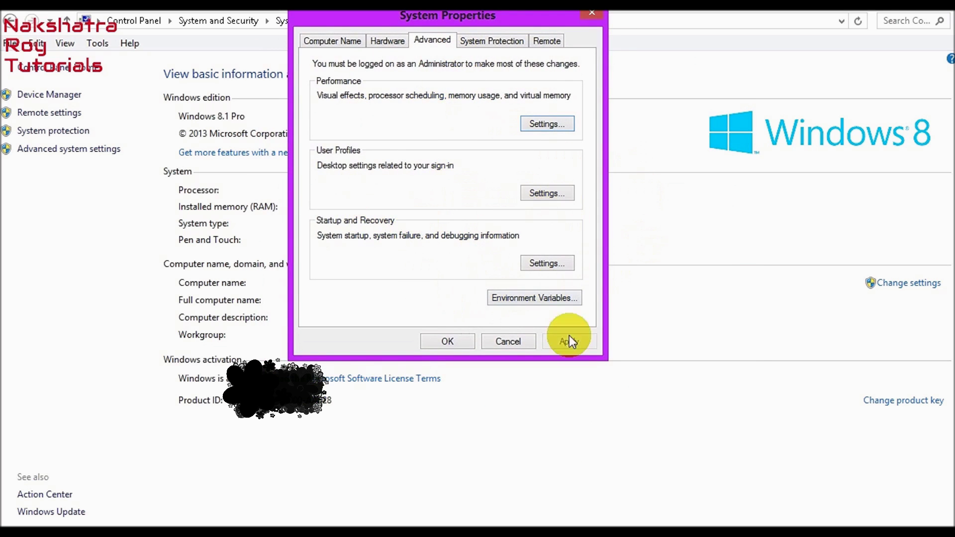
{"action": "left_click", "coordinate": [447, 341]}
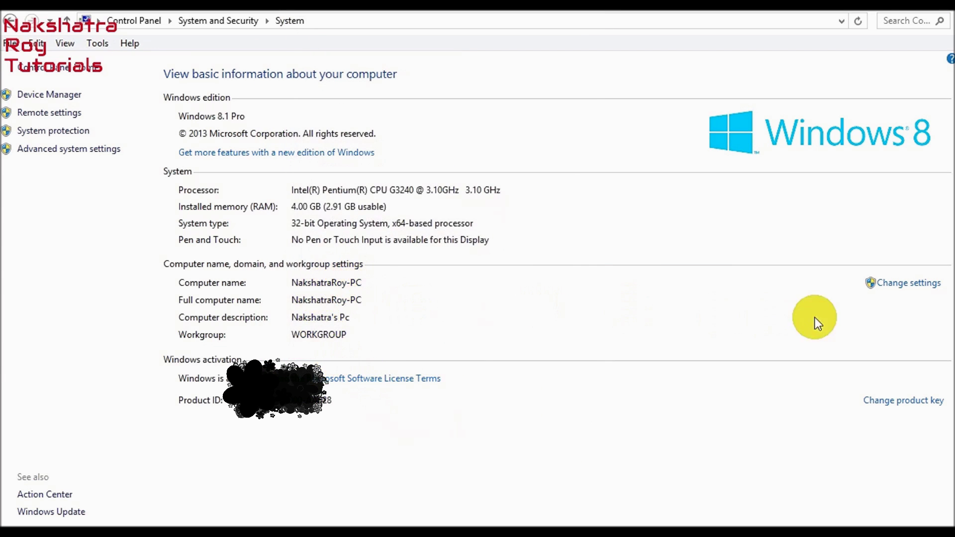
{"action": "left_click", "coordinate": [888, 280]}
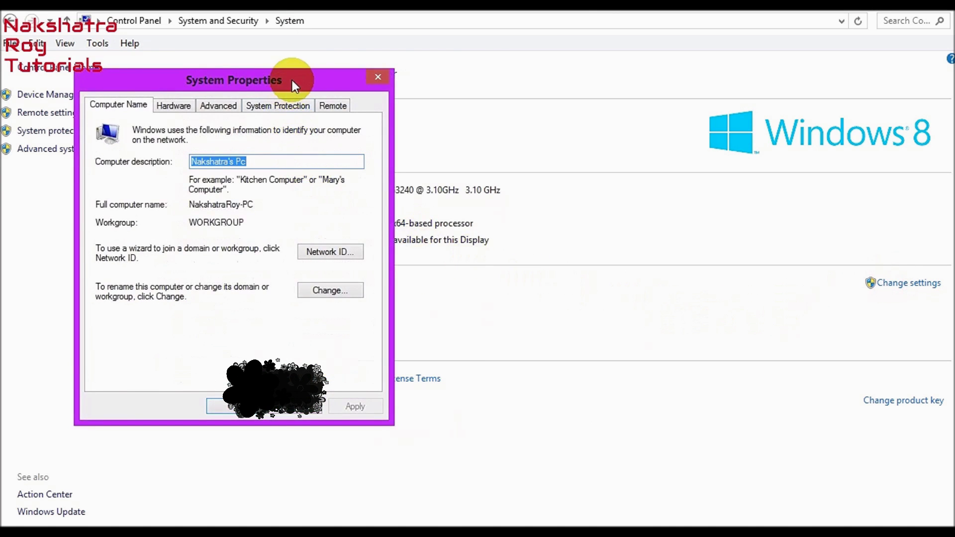
{"action": "left_click_drag", "start_coordinate": [299, 82], "coordinate": [327, 70]}
{"action": "left_click_drag", "start_coordinate": [396, 139], "coordinate": [214, 143]}
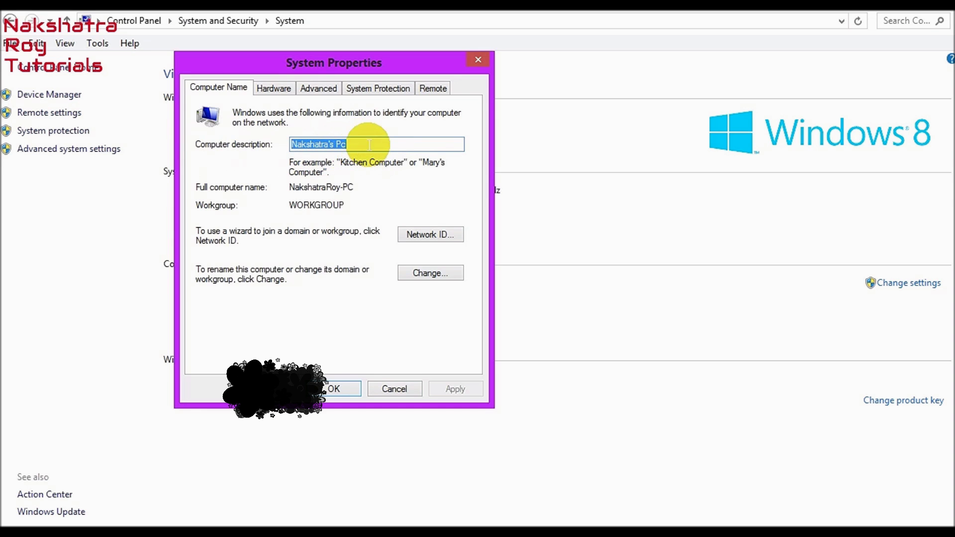
Browse the Hardware and Advanced tabs, close System Properties, and return to System and Security
{"action": "left_click", "coordinate": [280, 84]}
{"action": "left_click", "coordinate": [320, 88]}
{"action": "left_click", "coordinate": [273, 88]}
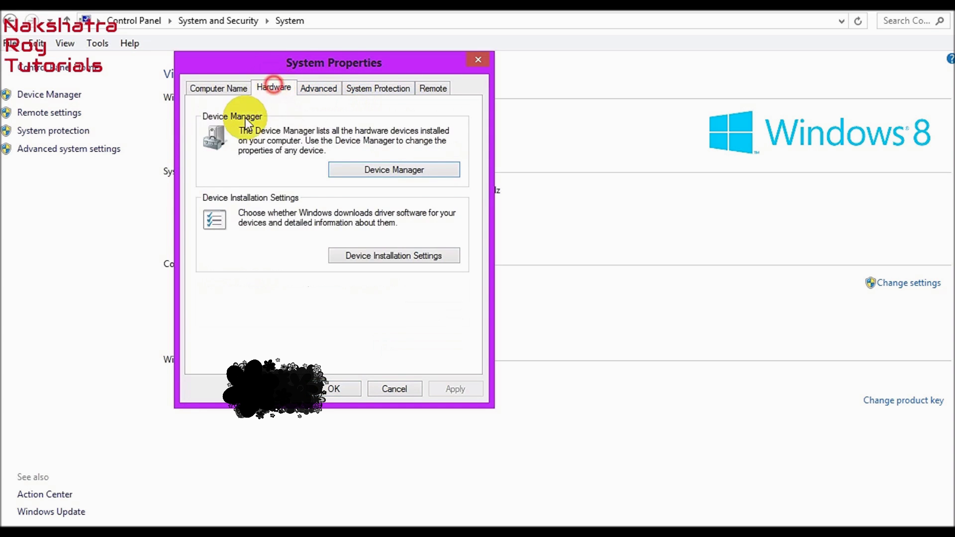
{"action": "left_click", "coordinate": [350, 401]}
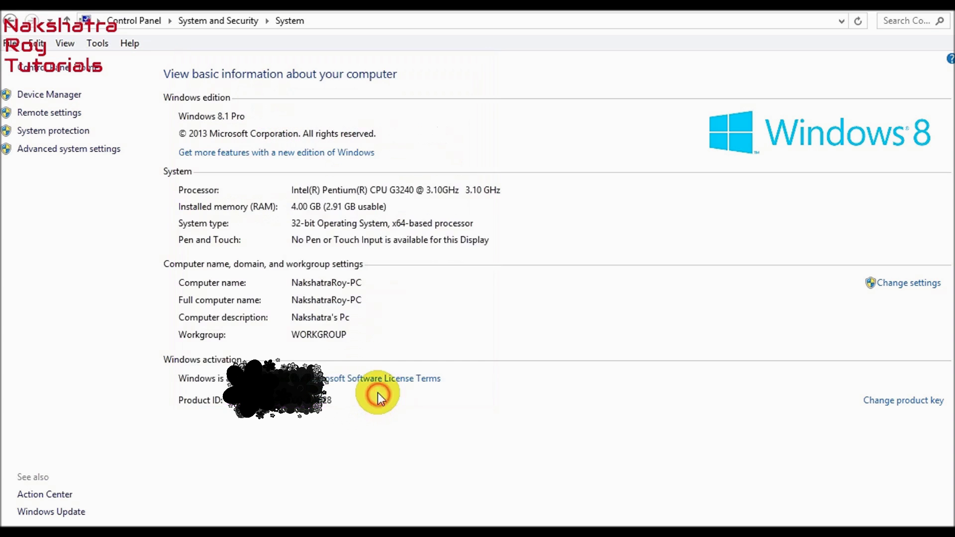
{"action": "left_click", "coordinate": [10, 21]}
Return to Control Panel home, enter Hardware and Sound, and open then cancel Sound
{"action": "left_click", "coordinate": [10, 21]}
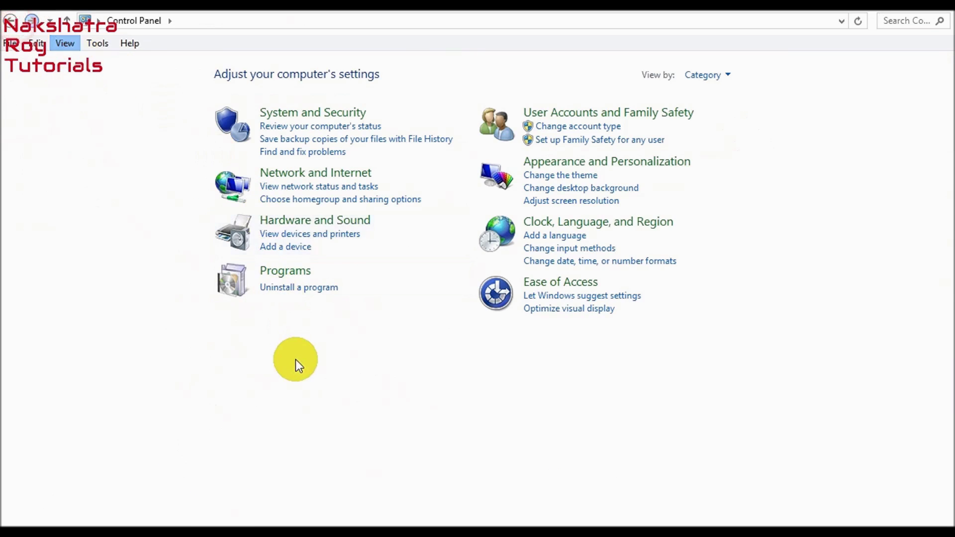
{"action": "left_click", "coordinate": [301, 226]}
{"action": "left_click", "coordinate": [223, 157]}
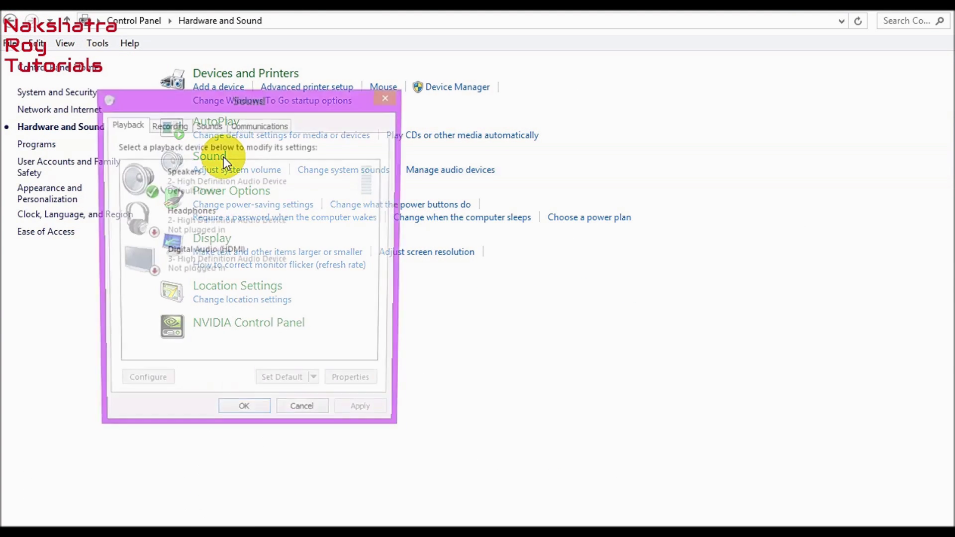
{"action": "left_click_drag", "start_coordinate": [268, 105], "coordinate": [396, 79]}
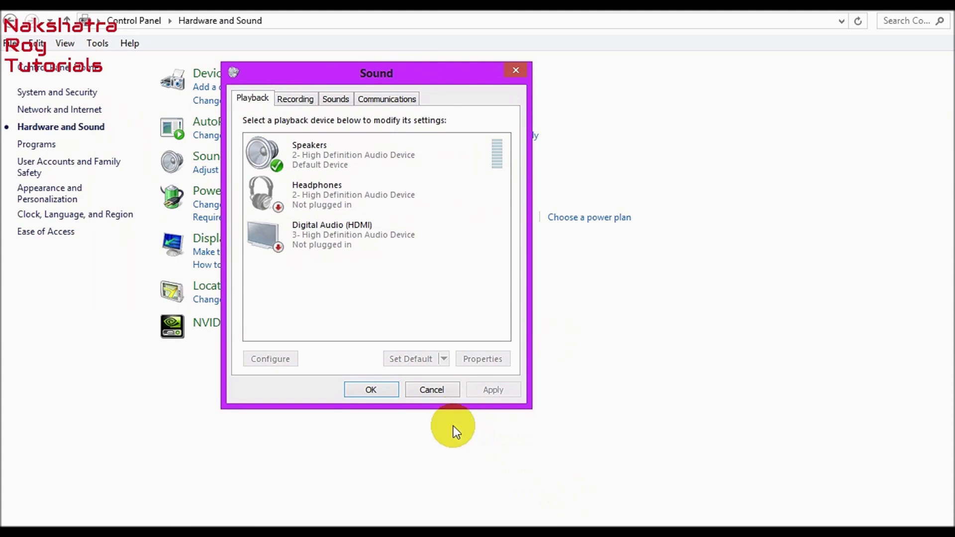
{"action": "left_click", "coordinate": [423, 389]}
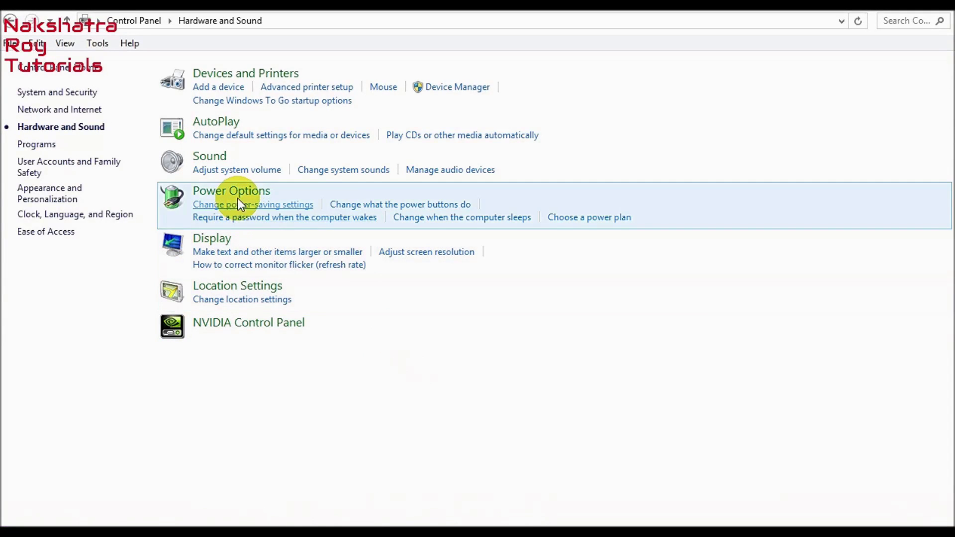
Reopen Sound and look at the Recording and Communications tabs before returning to Playback
{"action": "left_click", "coordinate": [207, 156]}
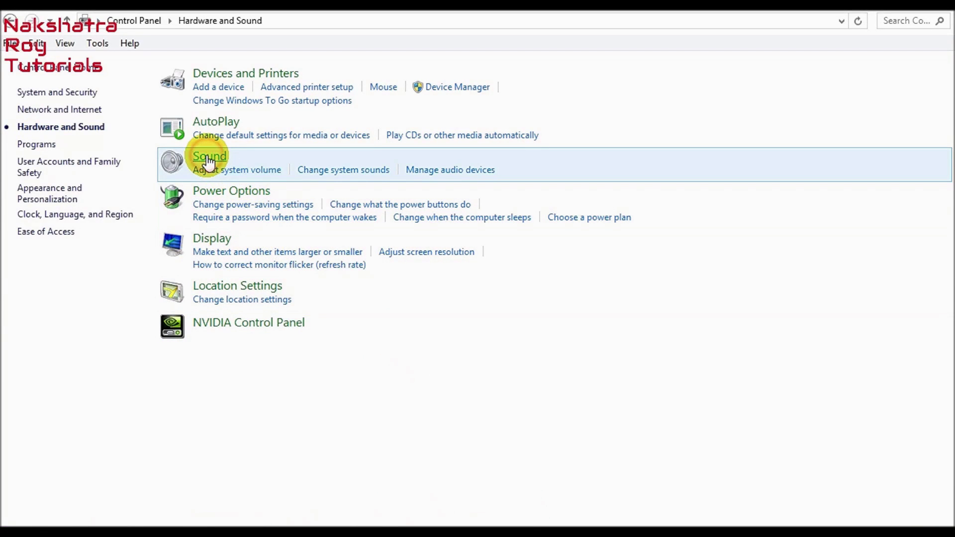
{"action": "left_click_drag", "start_coordinate": [266, 119], "coordinate": [432, 88]}
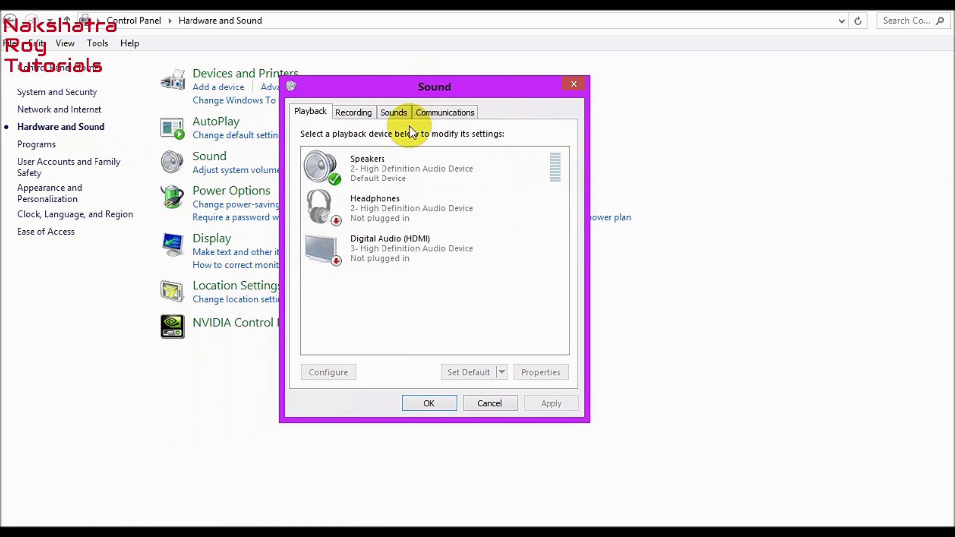
{"action": "left_click", "coordinate": [348, 113]}
{"action": "left_click", "coordinate": [439, 113]}
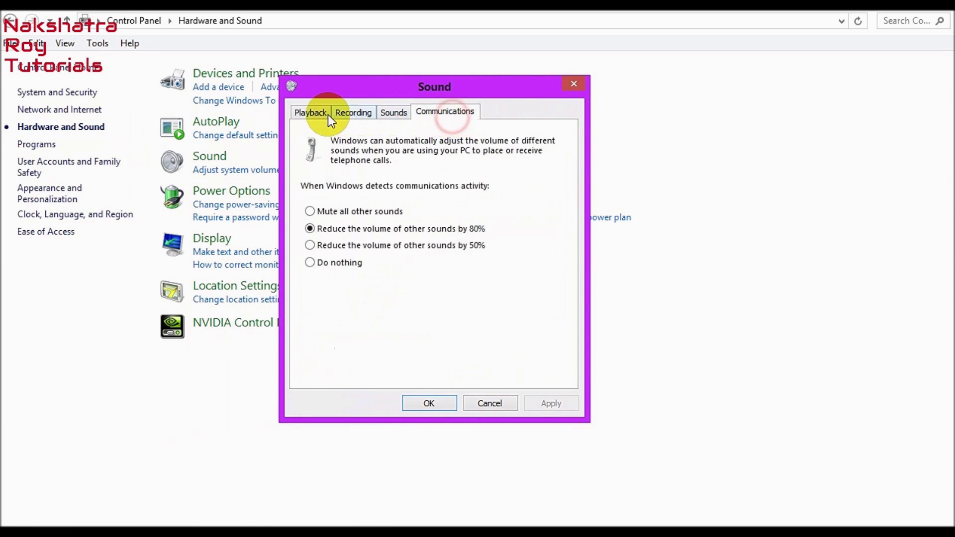
{"action": "left_click", "coordinate": [313, 113]}
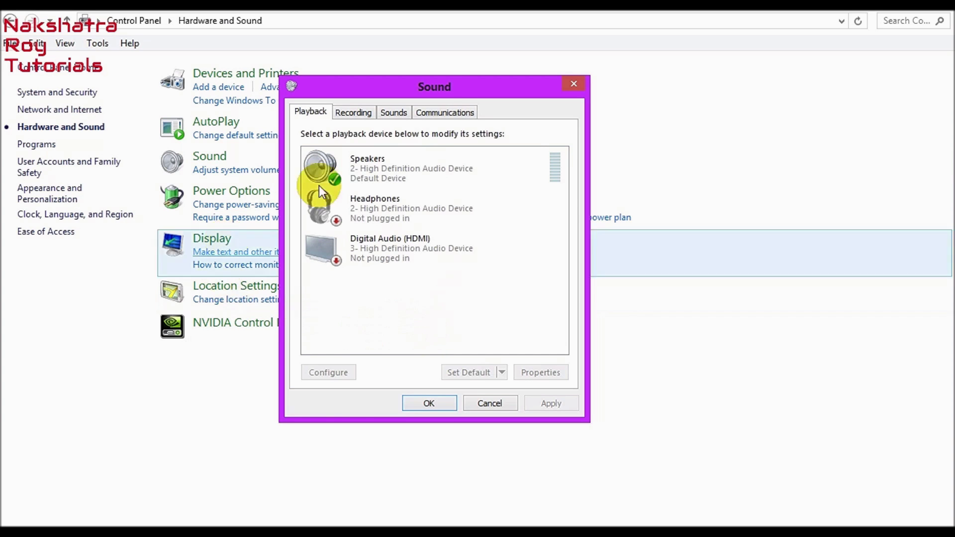
Reposition the Sound window and open the Speakers playback device's properties
{"action": "left_click", "coordinate": [440, 95]}
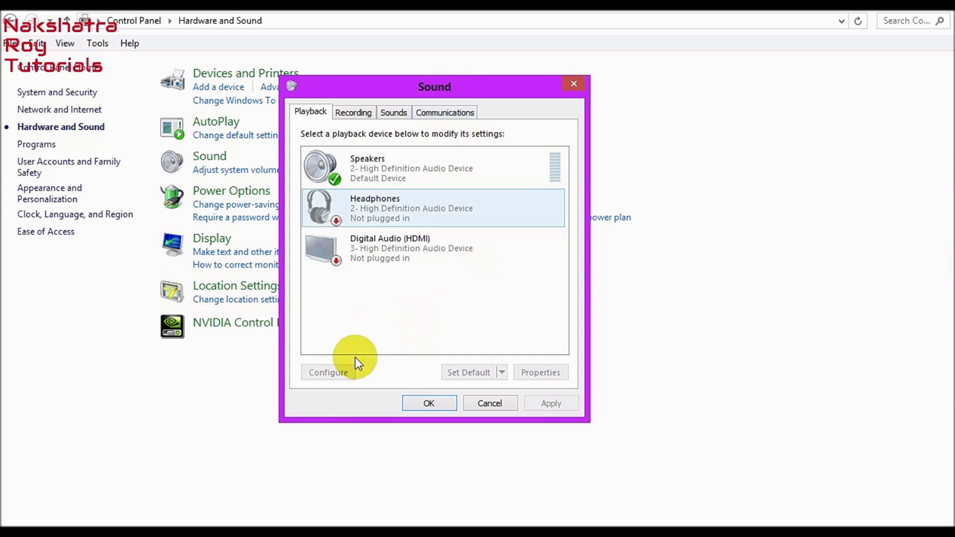
{"action": "left_click_drag", "start_coordinate": [429, 88], "coordinate": [525, 122]}
{"action": "left_click_drag", "start_coordinate": [435, 153], "coordinate": [477, 62]}
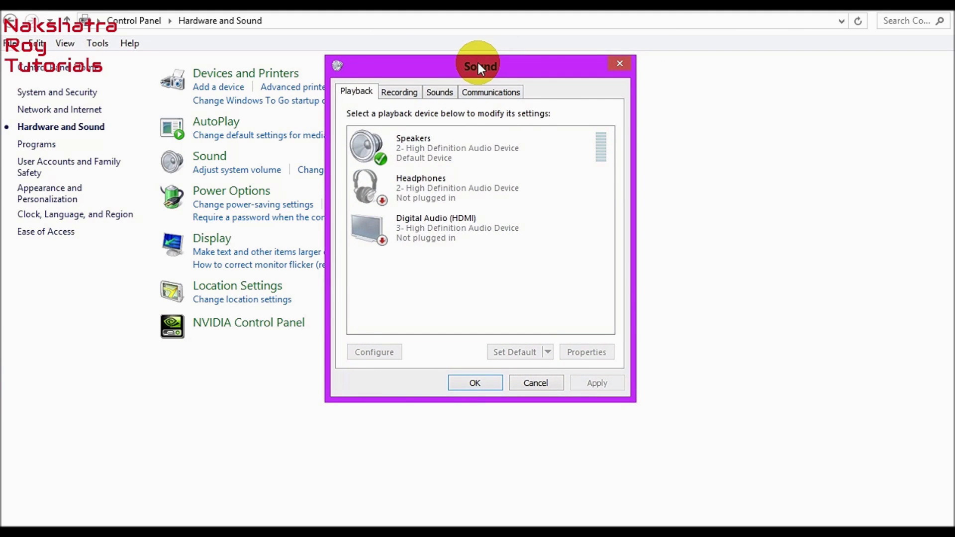
{"action": "mouse_move", "coordinate": [479, 63]}
{"action": "left_mouse_down"}
{"action": "mouse_move", "coordinate": [466, 39]}
{"action": "mouse_move", "coordinate": [494, 75]}
{"action": "left_mouse_up"}
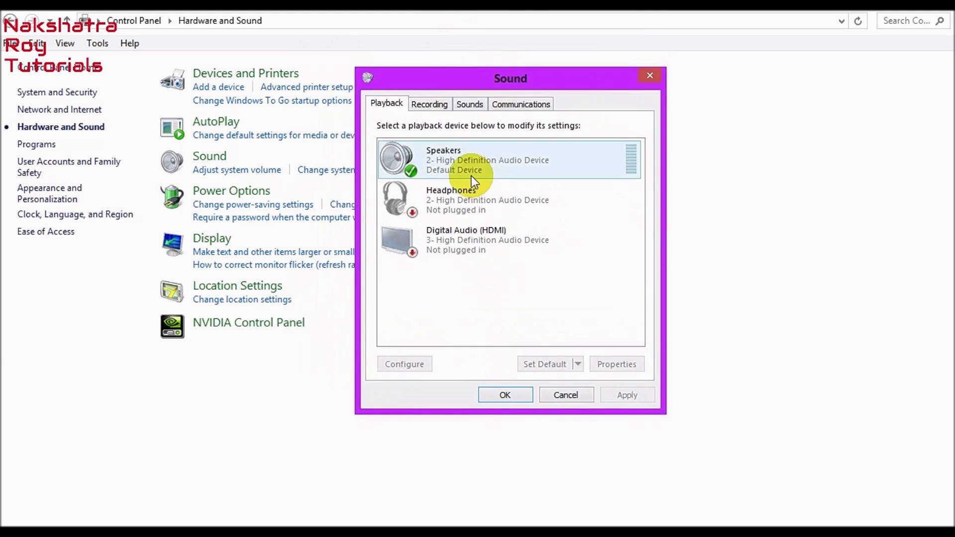
{"action": "left_click", "coordinate": [471, 172]}
{"action": "double_click", "coordinate": [471, 172]}
{"action": "left_click_drag", "start_coordinate": [491, 133], "coordinate": [395, 114]}
Look through the Speakers Properties Levels, Enhancements, Advanced and General tabs
{"action": "left_click", "coordinate": [366, 136]}
{"action": "left_click", "coordinate": [399, 136]}
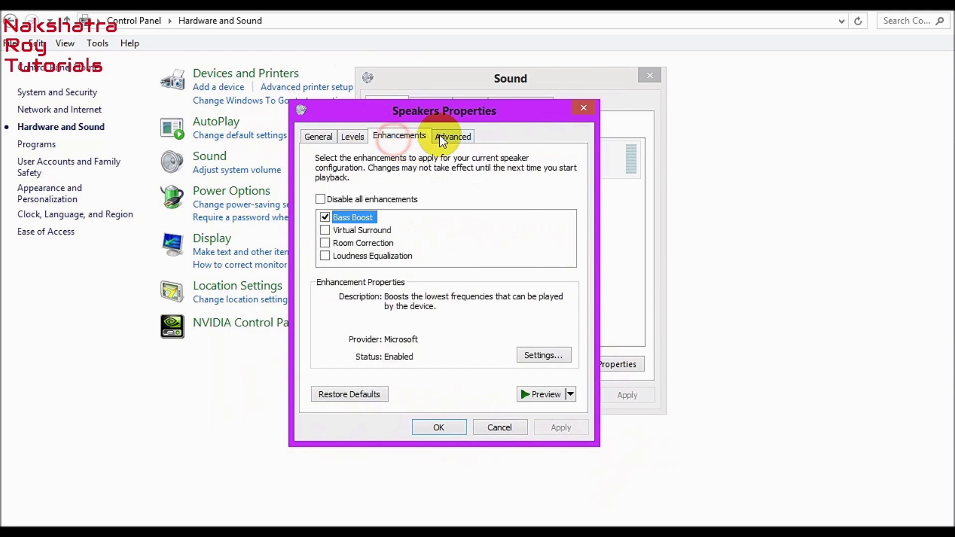
{"action": "left_click", "coordinate": [443, 136]}
{"action": "left_click", "coordinate": [334, 137]}
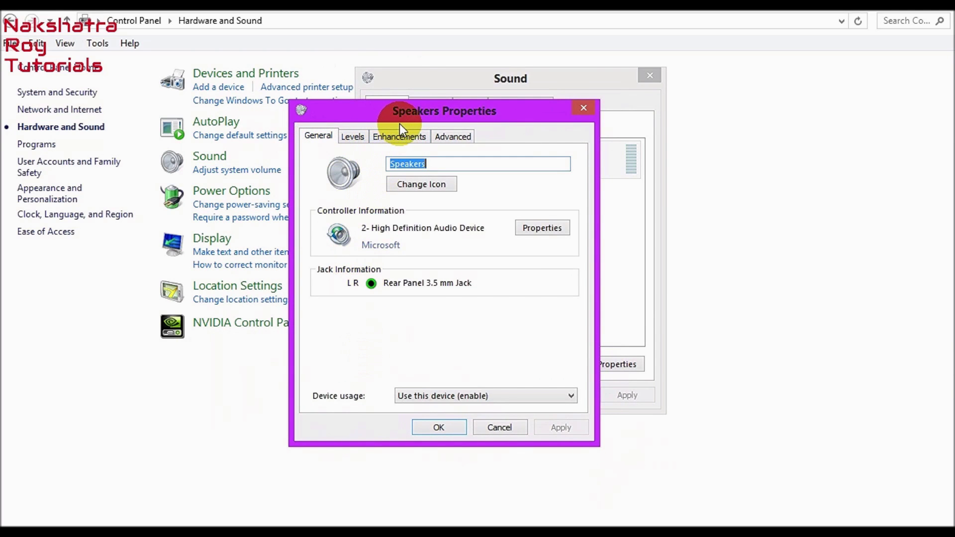
{"action": "left_click_drag", "start_coordinate": [422, 102], "coordinate": [428, 37]}
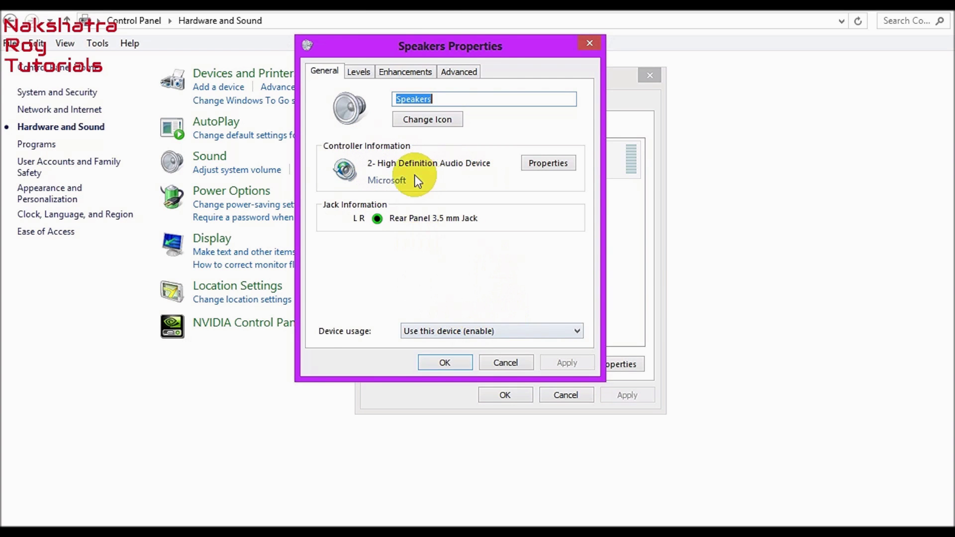
{"action": "left_click_drag", "start_coordinate": [413, 49], "coordinate": [383, 66]}
Drop the speaker level to 84, restore it to 100, and view Enhancements with Bass Boost
{"action": "left_click", "coordinate": [363, 85]}
{"action": "left_click_drag", "start_coordinate": [439, 133], "coordinate": [477, 142]}
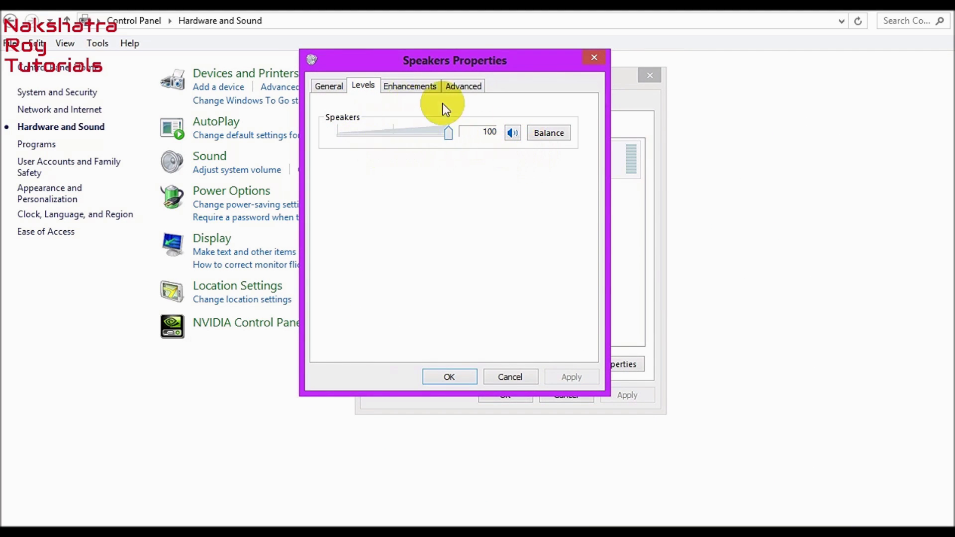
{"action": "left_click_drag", "start_coordinate": [444, 135], "coordinate": [474, 135]}
{"action": "left_click", "coordinate": [411, 85]}
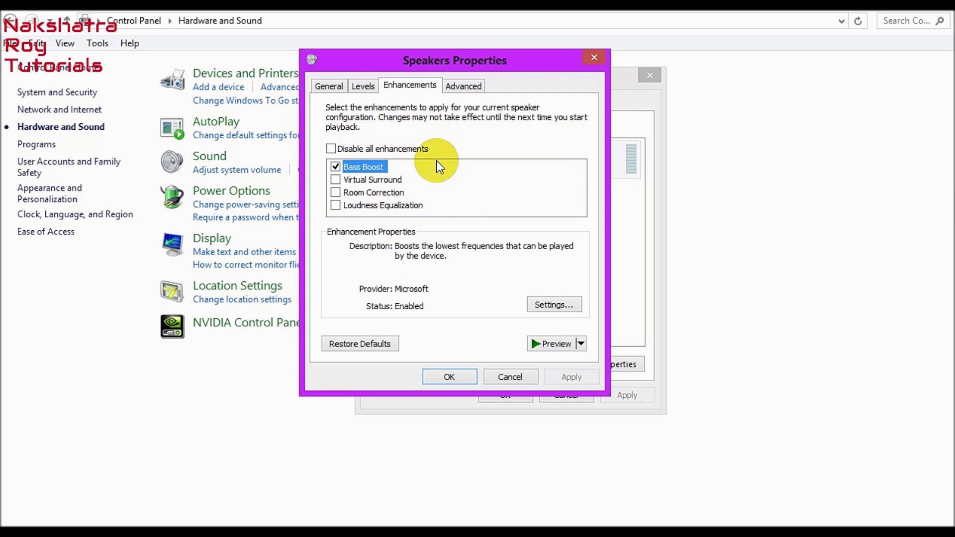
Keep Bass Boost at 150 Hz frequency and 3 dB boost level, and close the speaker dialogs
{"action": "left_click", "coordinate": [535, 305]}
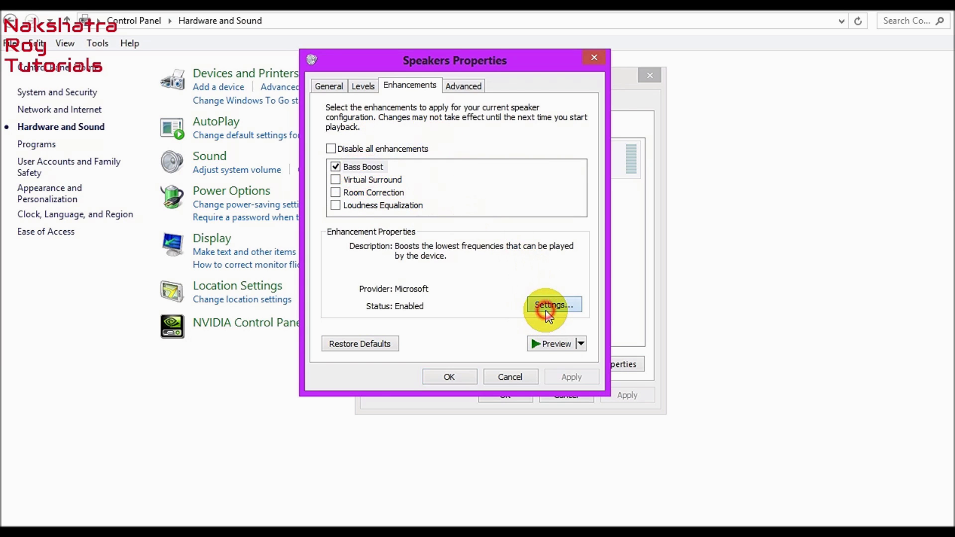
{"action": "left_click_drag", "start_coordinate": [473, 82], "coordinate": [564, 89]}
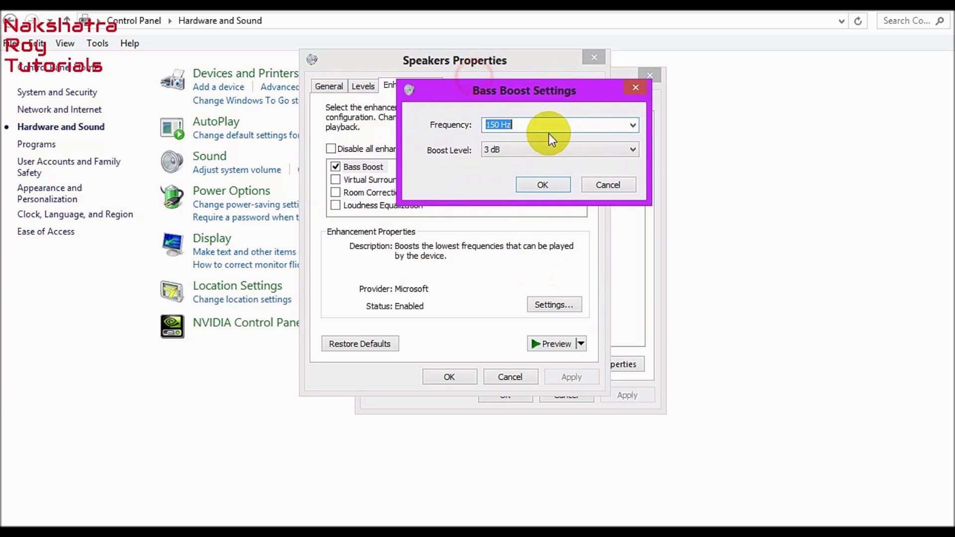
{"action": "left_click", "coordinate": [633, 125]}
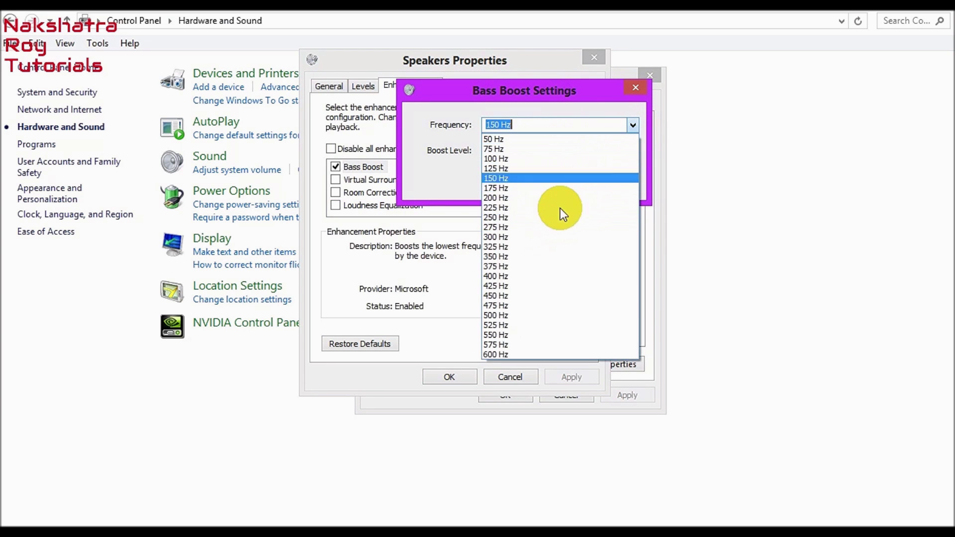
{"action": "left_click", "coordinate": [514, 178]}
{"action": "left_click", "coordinate": [500, 150]}
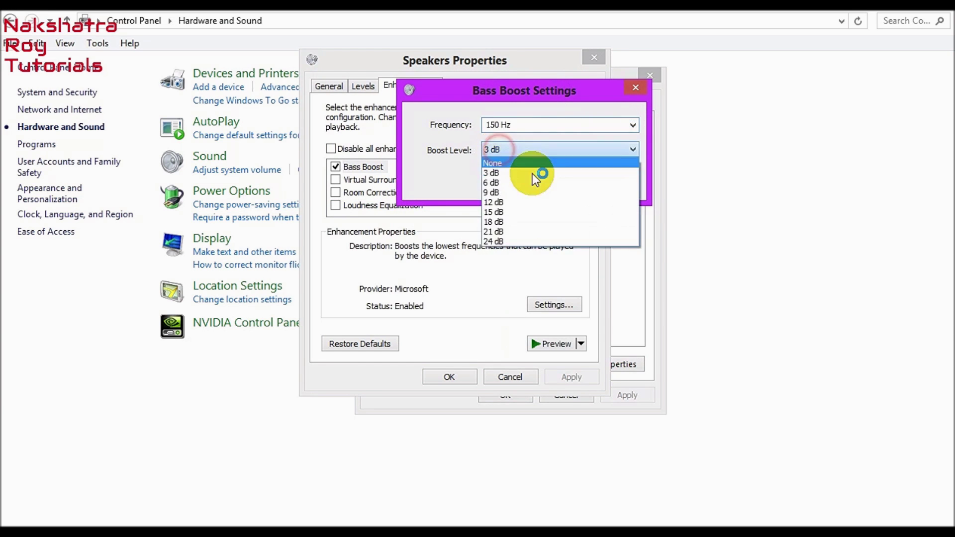
{"action": "left_click", "coordinate": [503, 174]}
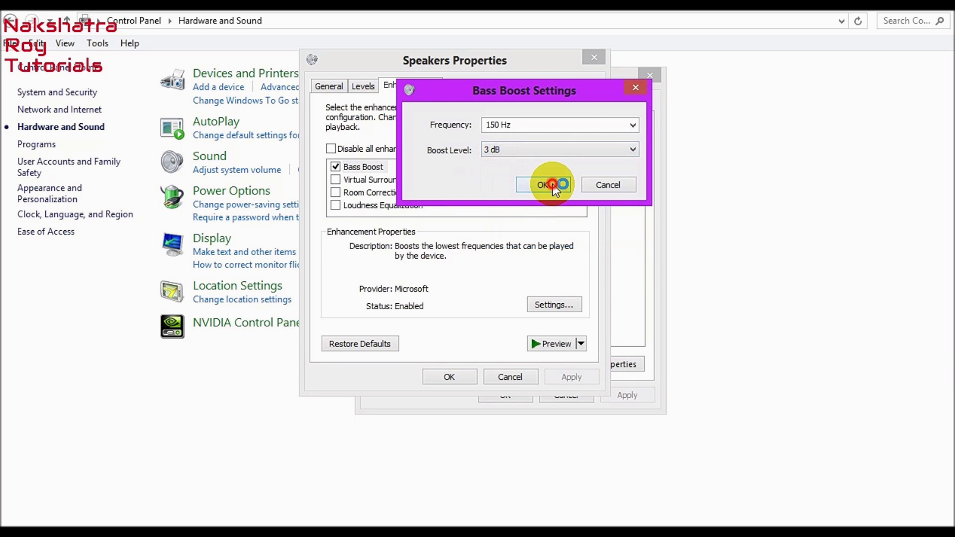
{"action": "left_click", "coordinate": [550, 184]}
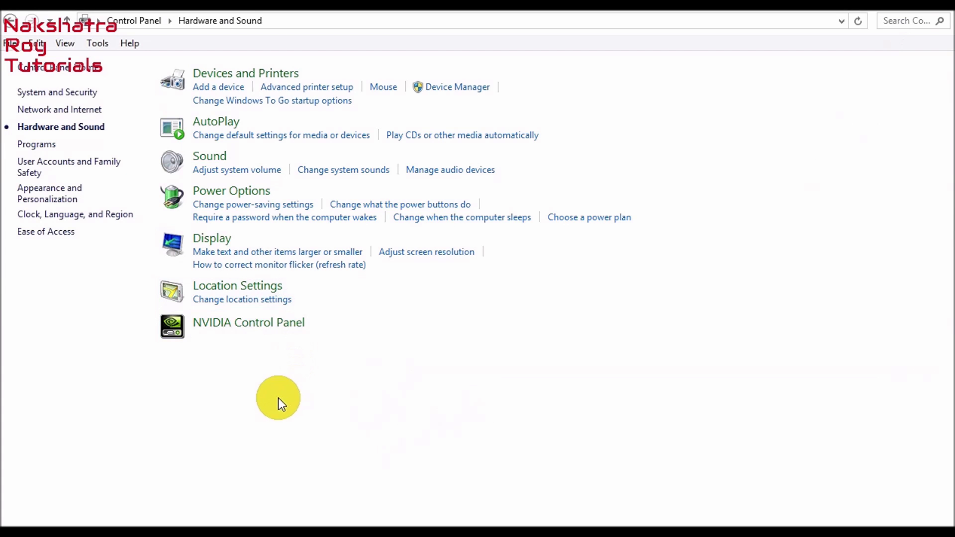
Open Power Options and expand the additional plans, with Ultimate Power Supply active
{"action": "left_click", "coordinate": [262, 194]}
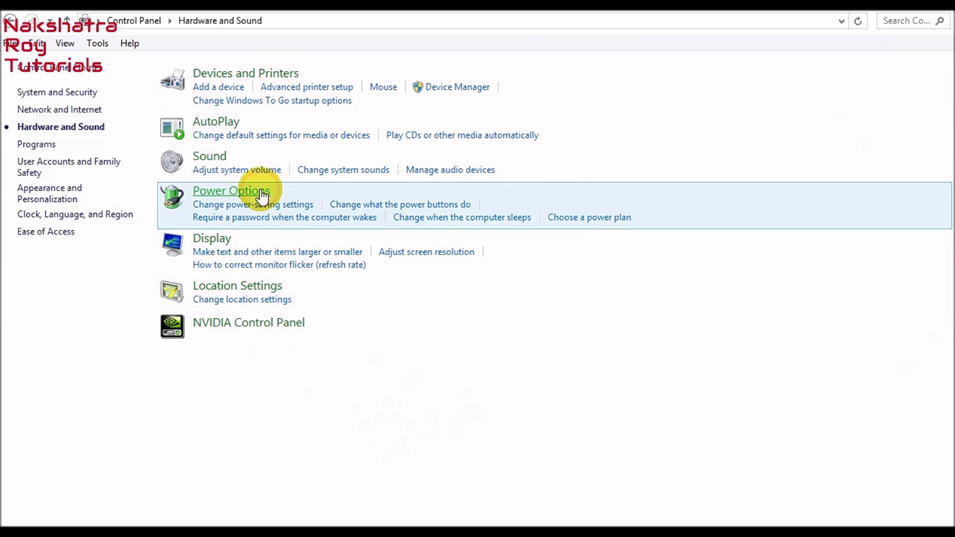
{"action": "left_click", "coordinate": [592, 218]}
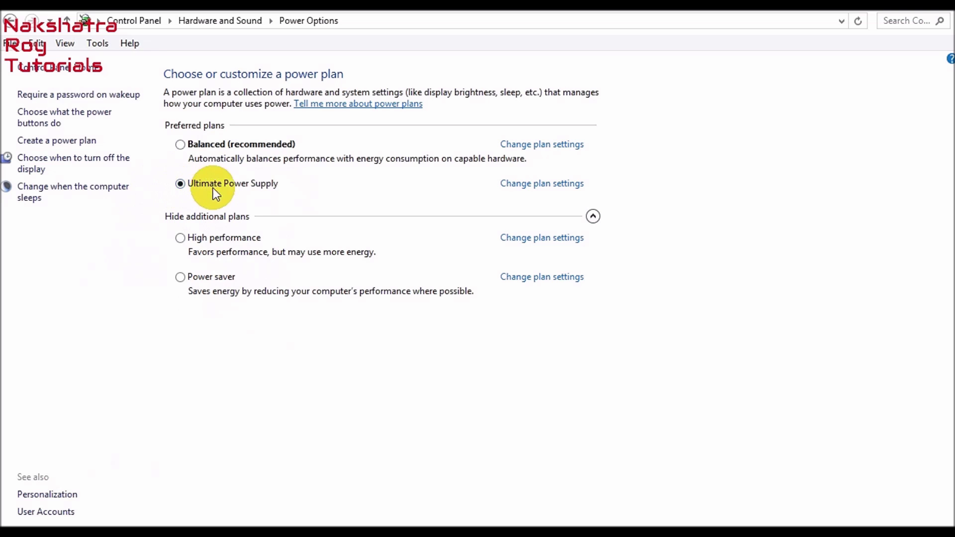
Set the Ultimate Power Supply plan to turn off the display after 5 minutes and never sleep, then save
{"action": "left_click", "coordinate": [563, 184]}
{"action": "left_click", "coordinate": [440, 131]}
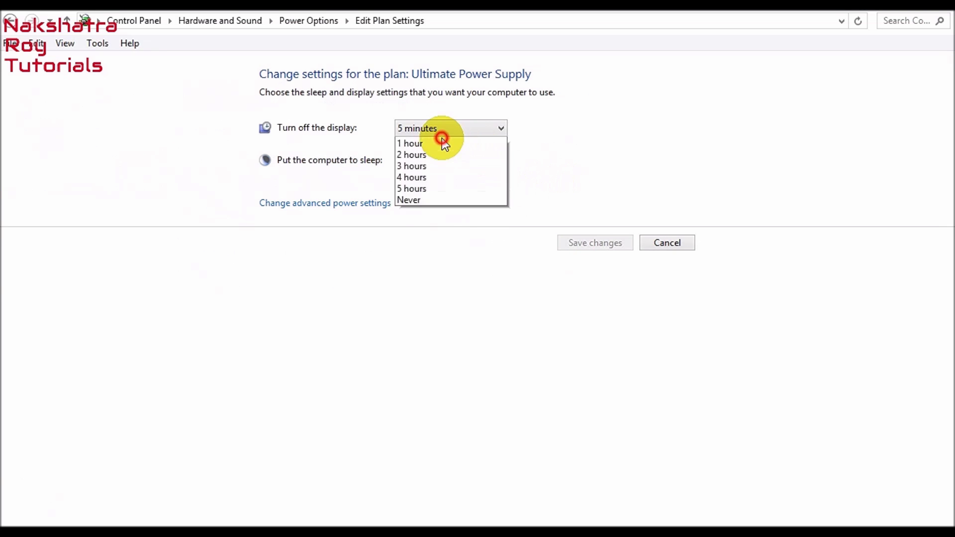
{"action": "key", "text": "Down"}
{"action": "key", "text": "Down"}
{"action": "key", "text": "Down"}
{"action": "key", "text": "Down"}
{"action": "key", "text": "Down"}
{"action": "key", "text": "Down"}
{"action": "key", "text": "Down"}
{"action": "key", "text": "Down"}
{"action": "key", "text": "Down"}
{"action": "key", "text": "Down"}
{"action": "key", "text": "Down"}
{"action": "key", "text": "Down"}
{"action": "key", "text": "Down"}
{"action": "key", "text": "Down"}
{"action": "key", "text": "Down"}
{"action": "key", "text": "Up"}
{"action": "key", "text": "Up"}
{"action": "key", "text": "Up"}
{"action": "key", "text": "Up"}
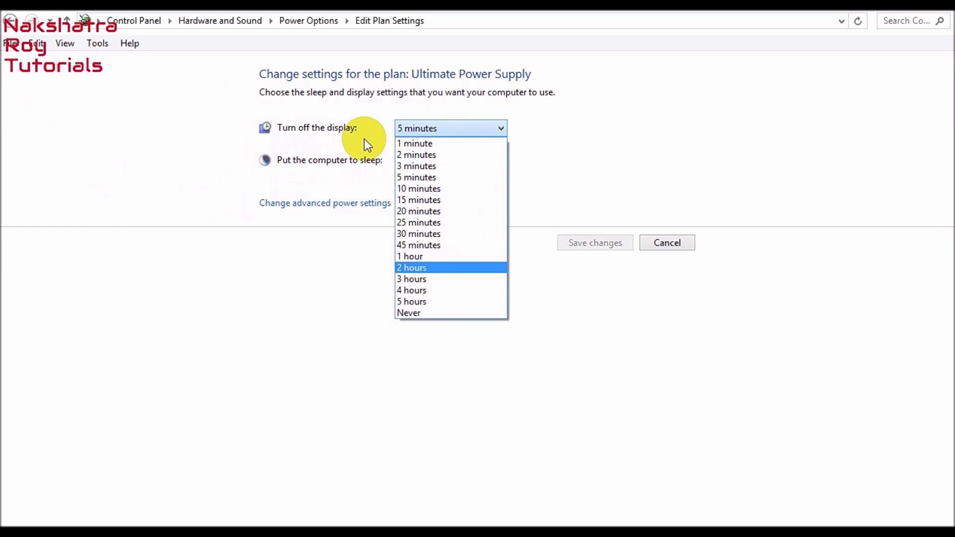
{"action": "left_click", "coordinate": [431, 177]}
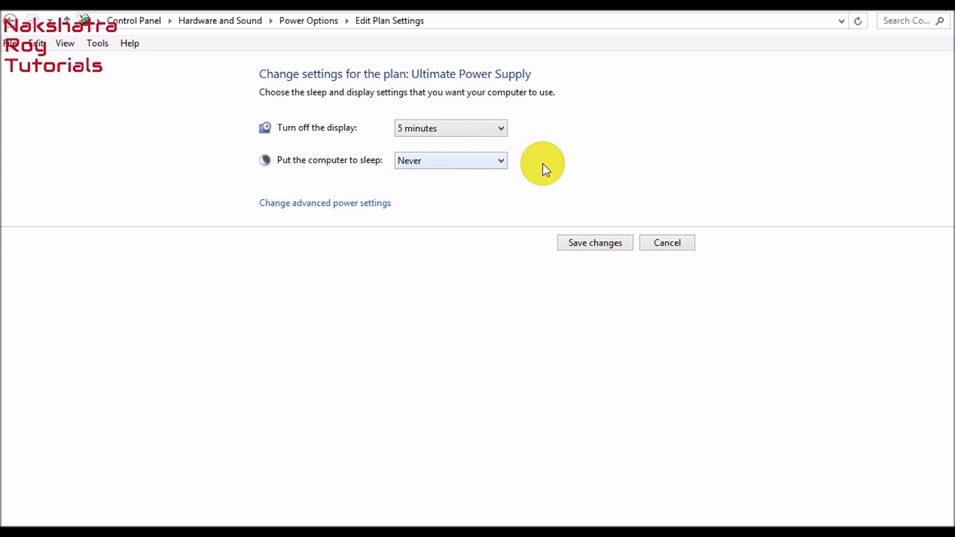
{"action": "left_click", "coordinate": [470, 166]}
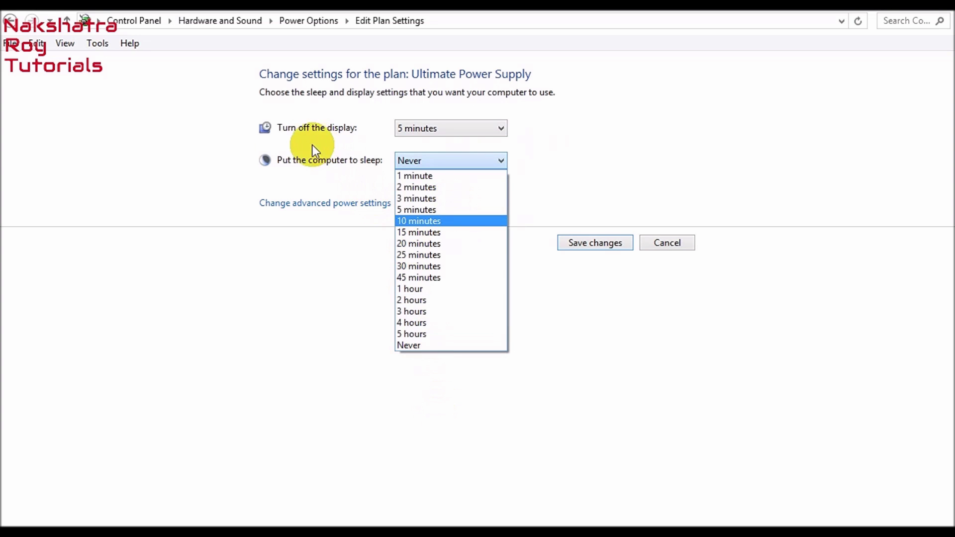
{"action": "left_click", "coordinate": [420, 348]}
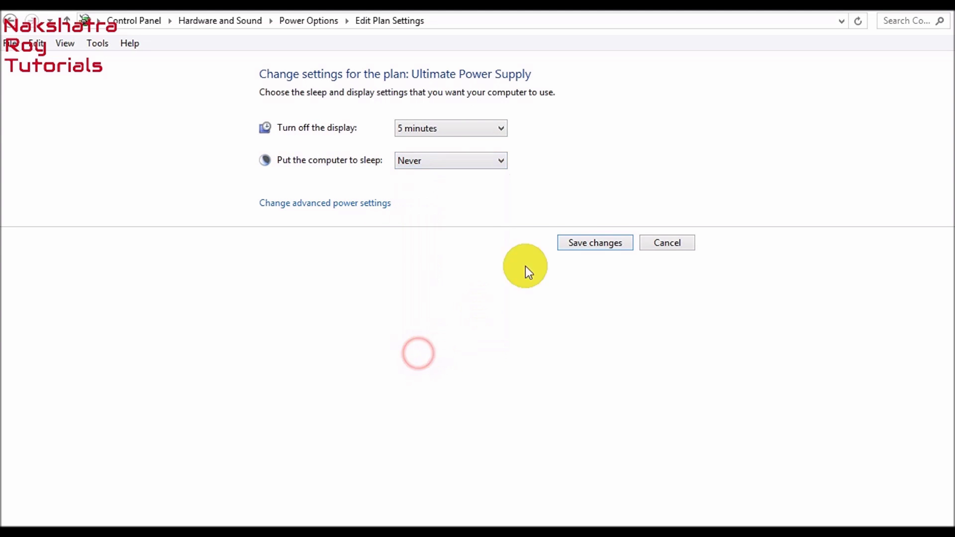
{"action": "left_click", "coordinate": [591, 244]}
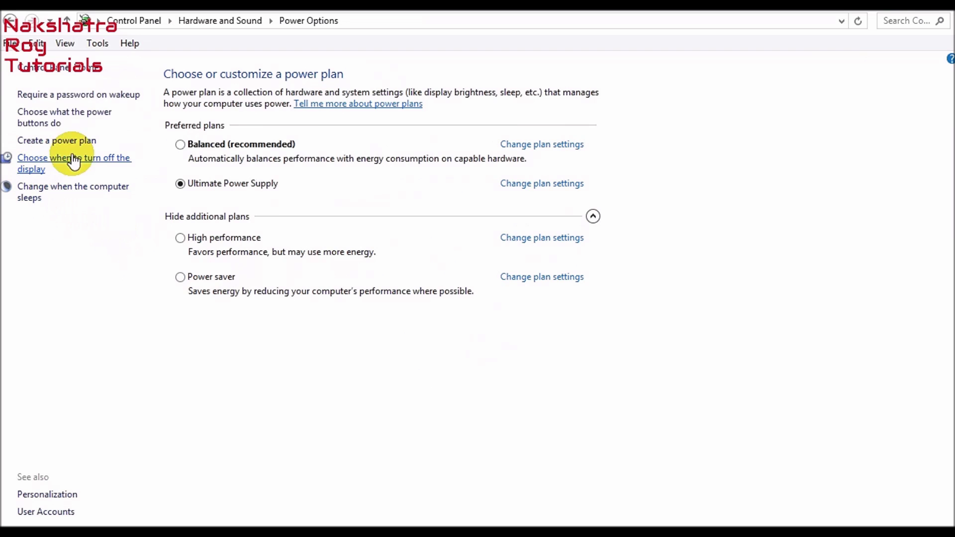
Go from Control Panel home through Appearance and Personalization and Display to the Screen Resolution page
{"action": "left_click", "coordinate": [131, 20]}
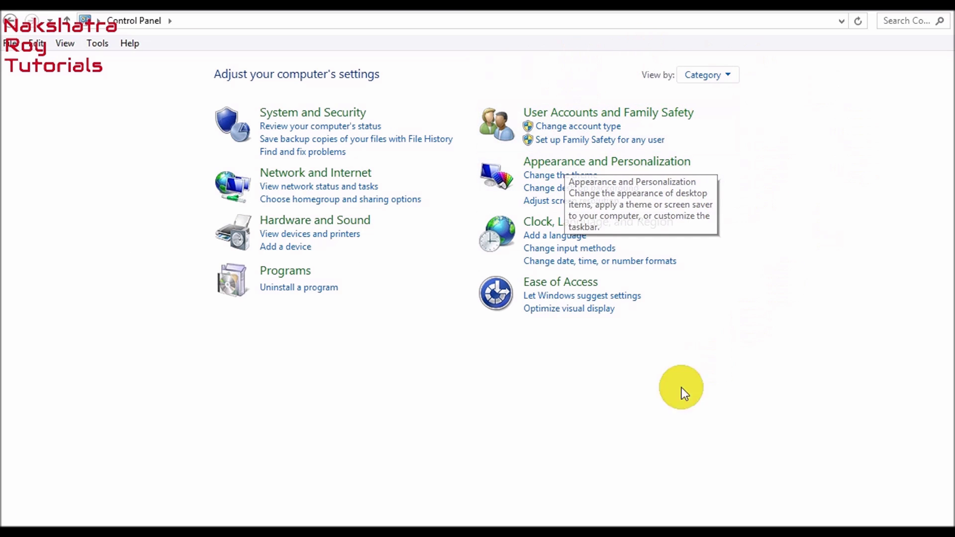
{"action": "left_click", "coordinate": [609, 163]}
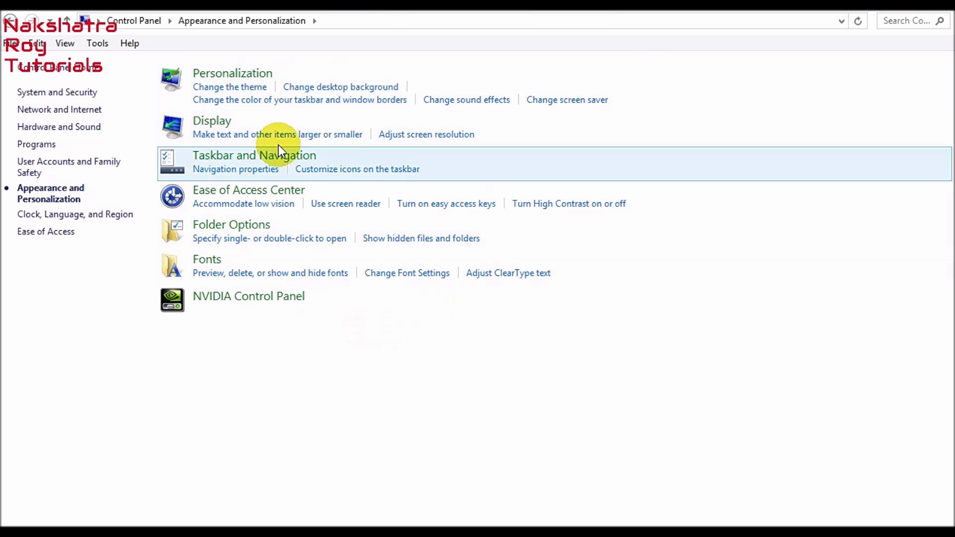
{"action": "left_click", "coordinate": [204, 122]}
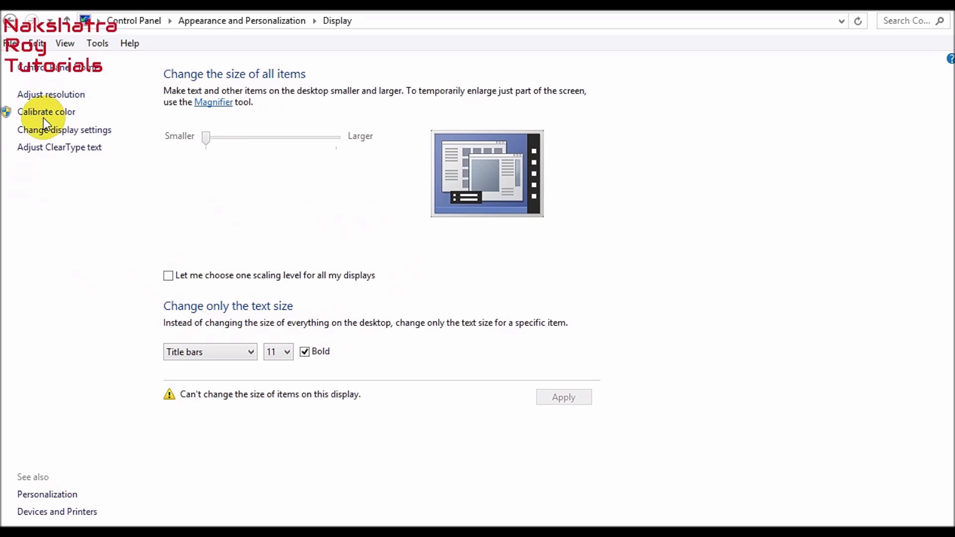
{"action": "left_click", "coordinate": [64, 94]}
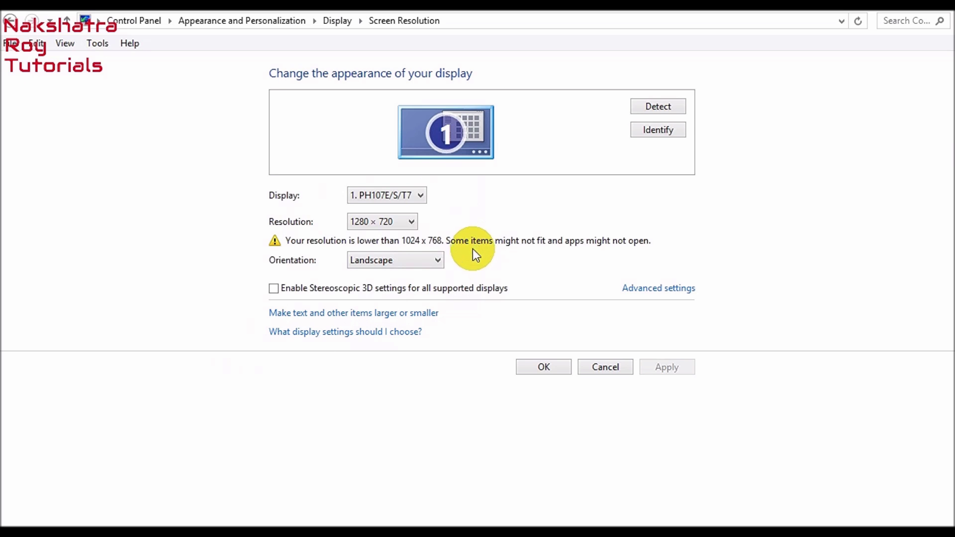
{"action": "left_click", "coordinate": [395, 223]}
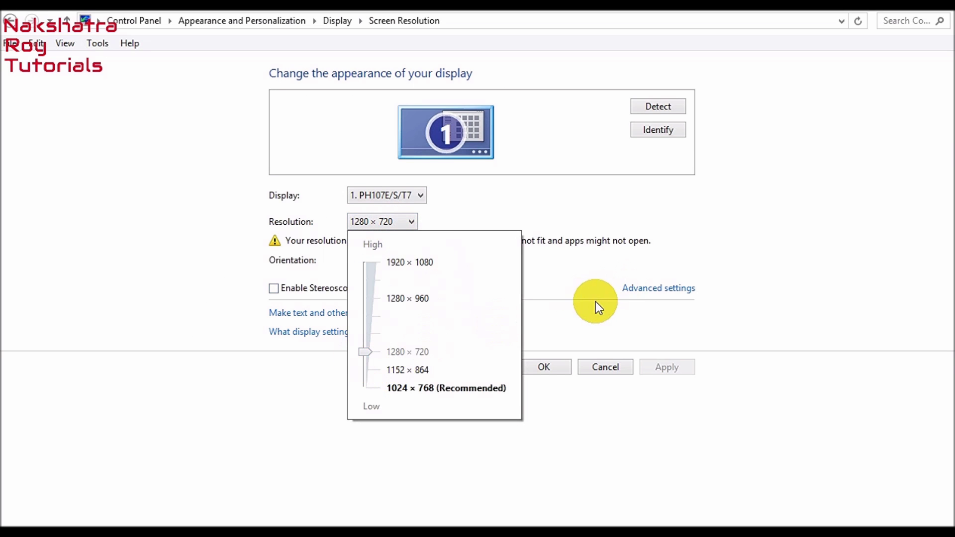
{"action": "left_click", "coordinate": [536, 333]}
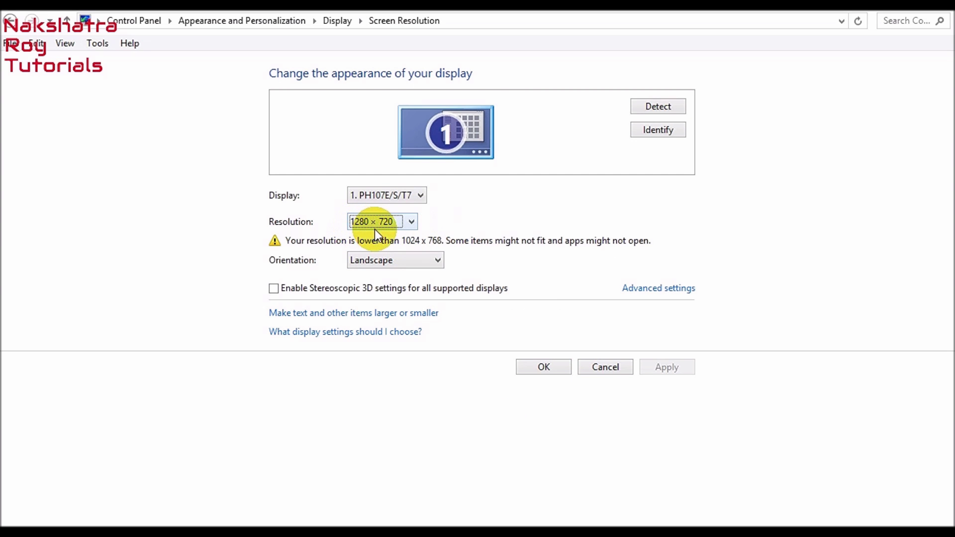
{"action": "left_click", "coordinate": [406, 225]}
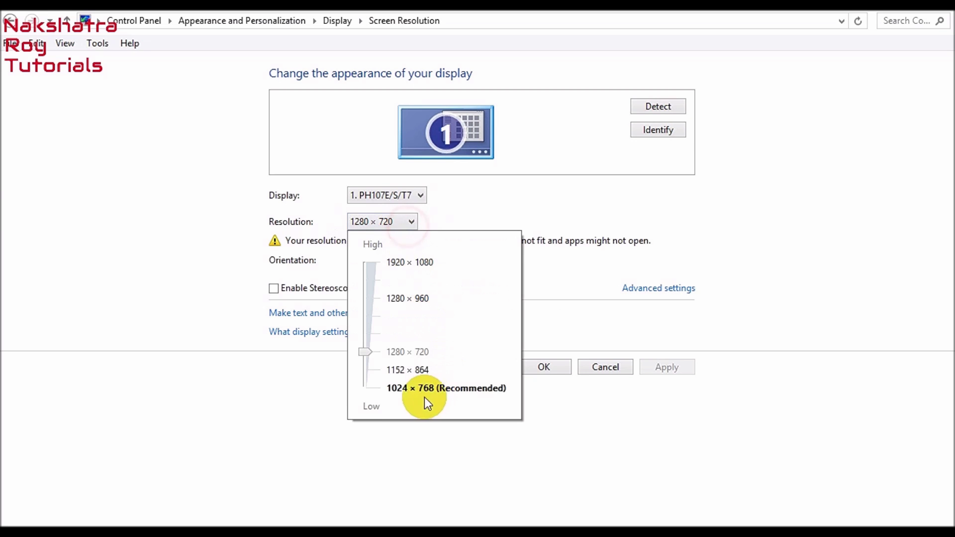
{"action": "left_click", "coordinate": [589, 431]}
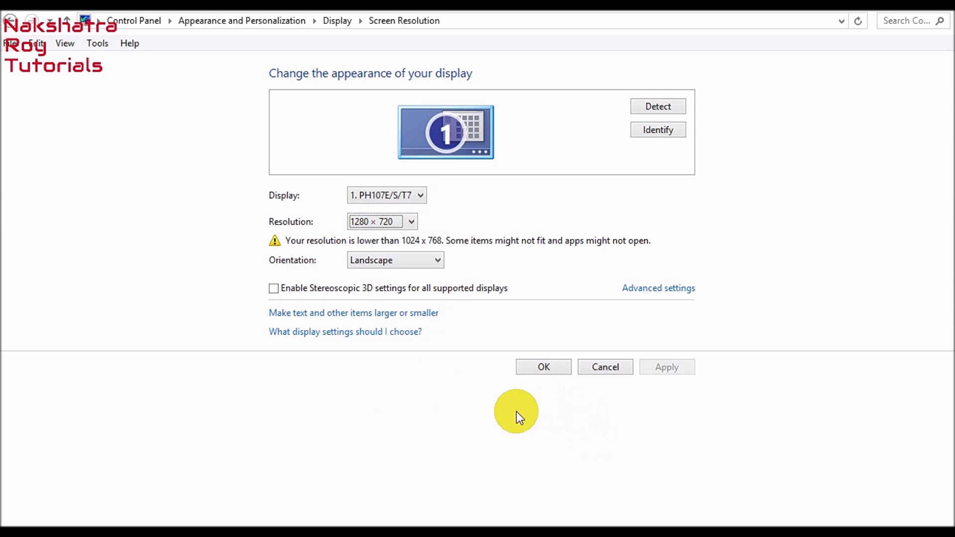
{"action": "left_click", "coordinate": [804, 195]}
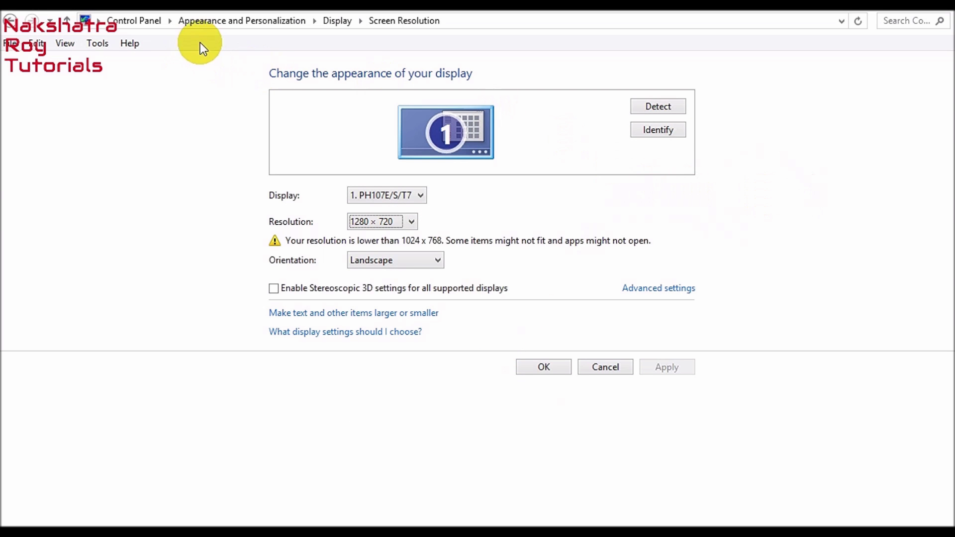
Return to the Control Panel Category home page showing all eight settings groups
{"action": "left_click", "coordinate": [135, 21]}
{"action": "left_click", "coordinate": [366, 401]}
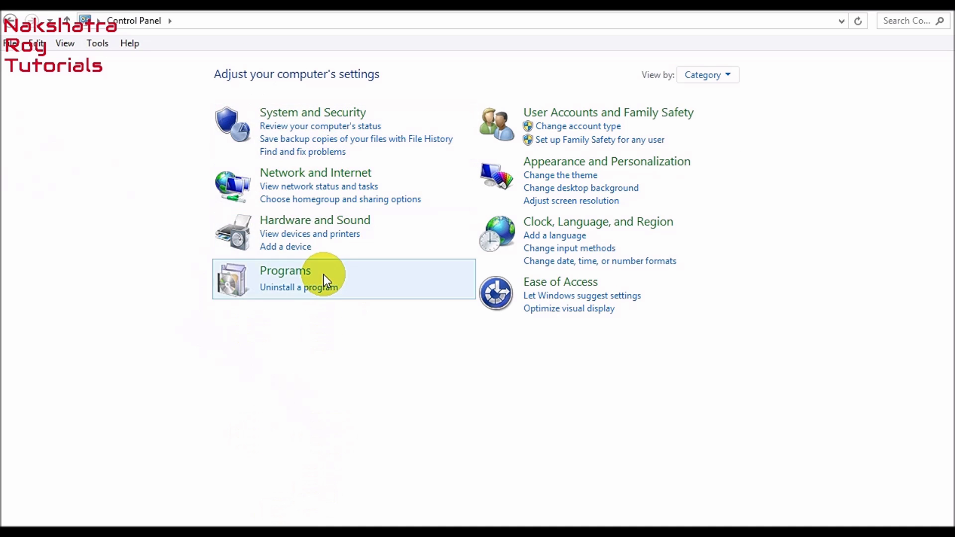
{"action": "left_click", "coordinate": [309, 352]}
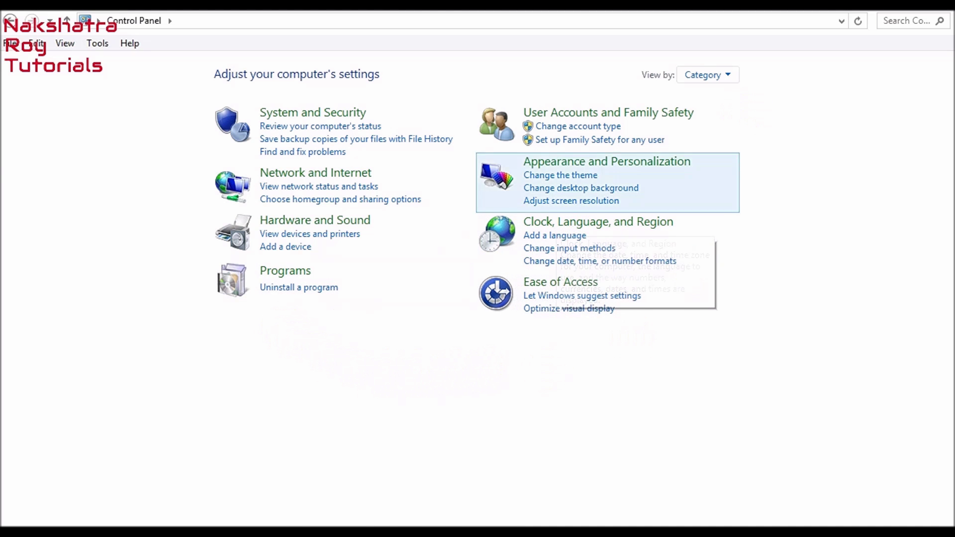
{"action": "mouse_move", "coordinate": [952, 11]}
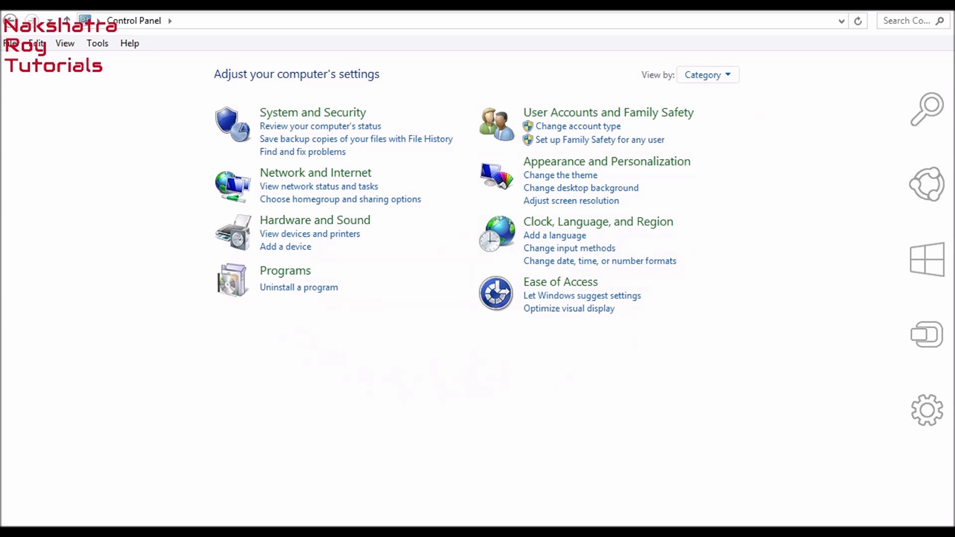